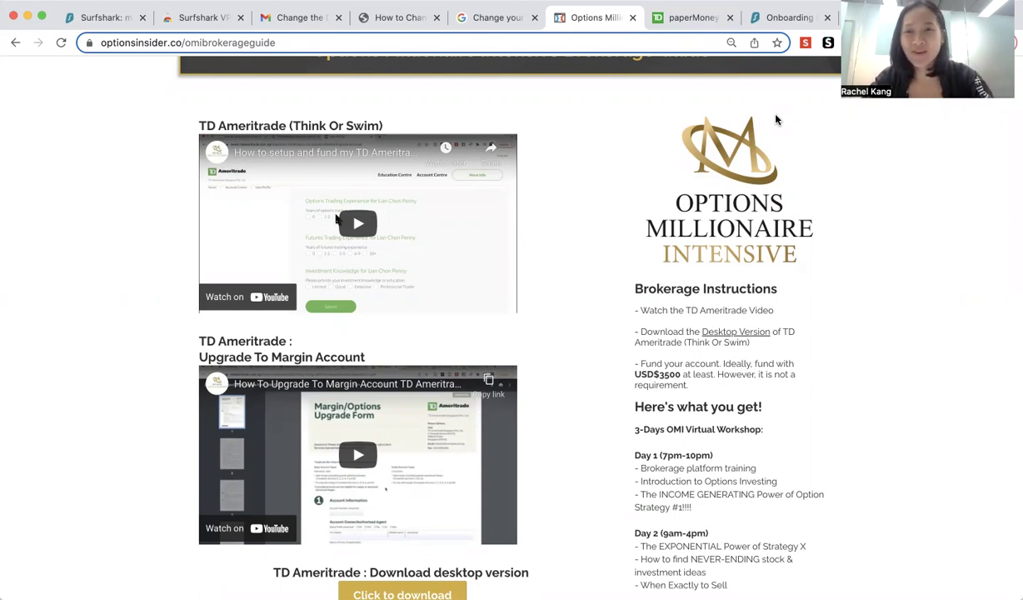
Switch to the TD Ameritrade paperMoney virtual trading tab
{"action": "left_click", "coordinate": [690, 17]}
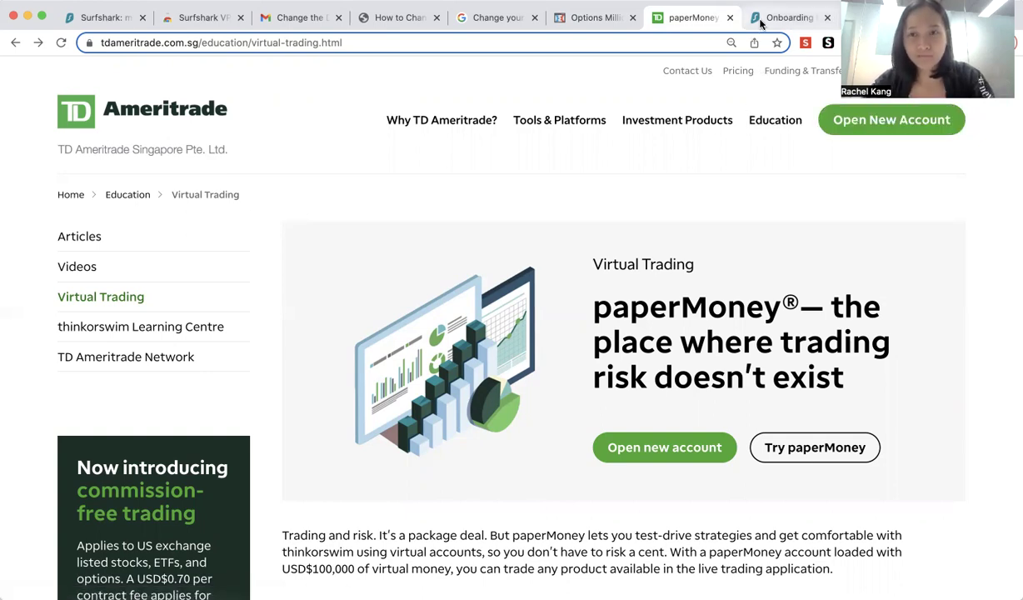
From the 'surfshark price' search results, open surfshark.com pricing and review the SGD plan cards
{"action": "left_click", "coordinate": [761, 24]}
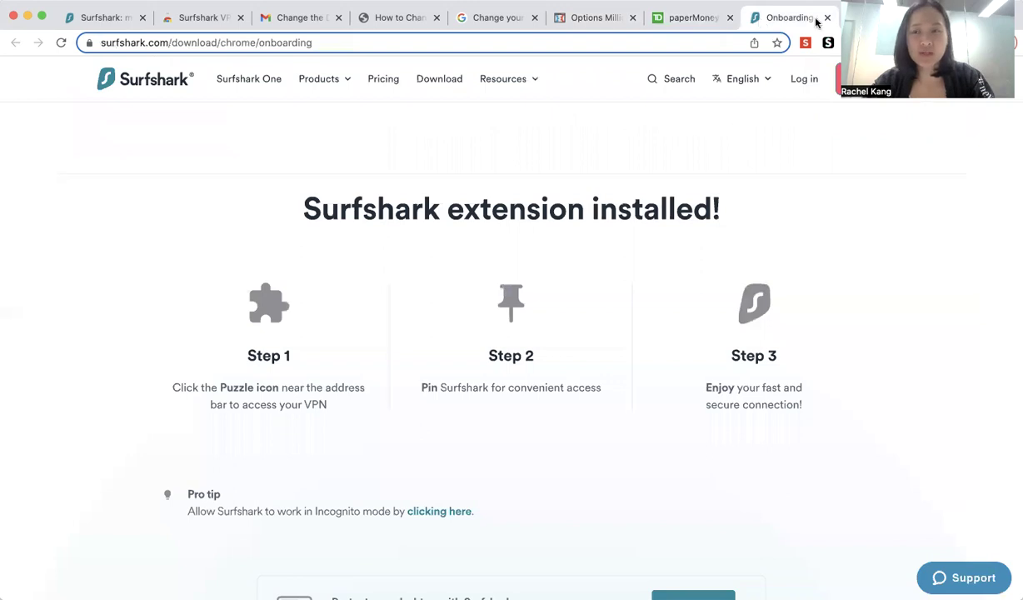
{"action": "left_click", "coordinate": [858, 18]}
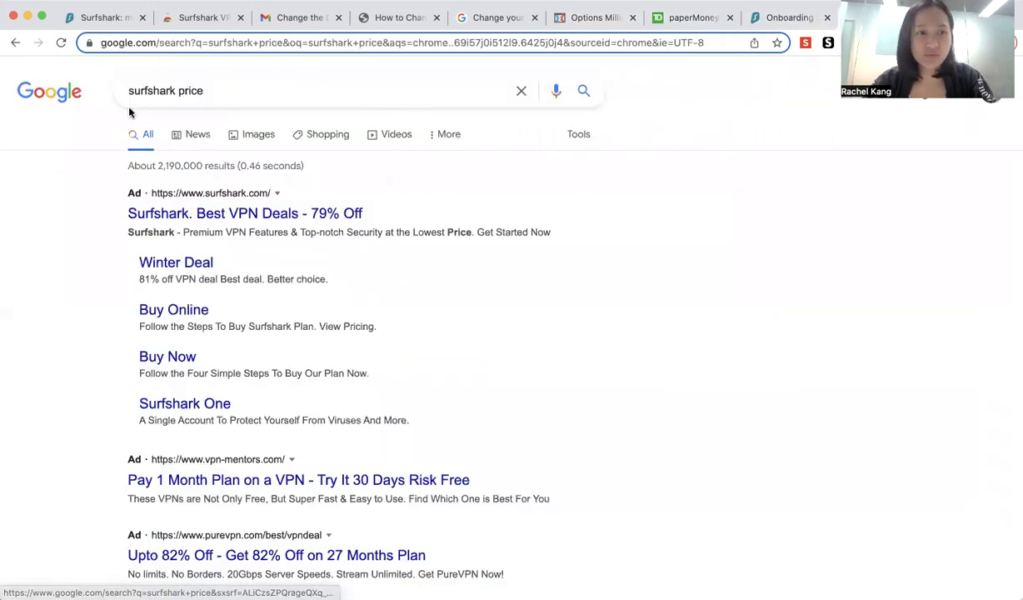
{"action": "scroll", "coordinate": [178, 181], "scroll_direction": "down", "scroll_amount": 4}
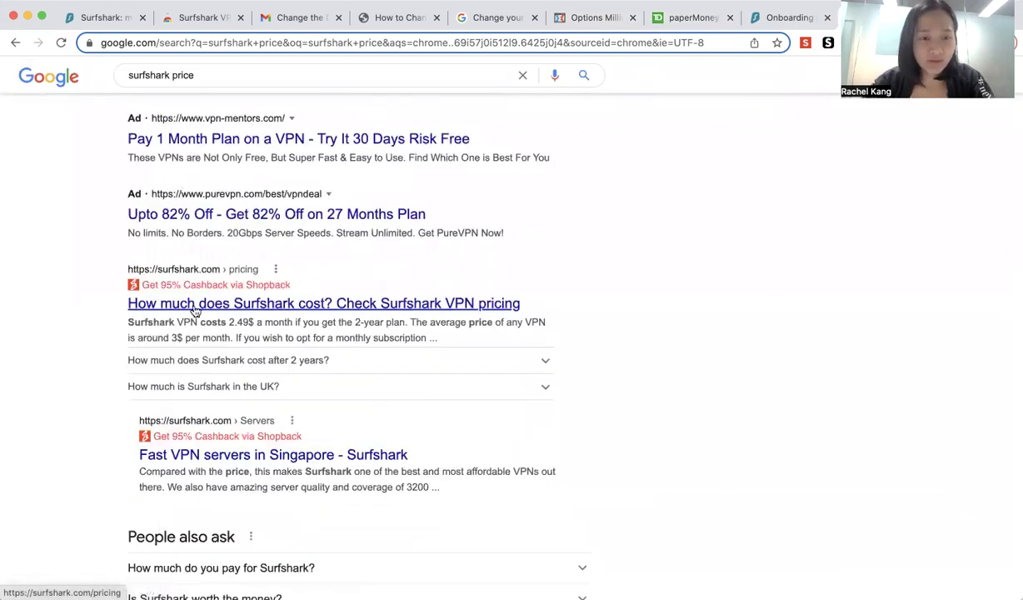
{"action": "left_click", "coordinate": [194, 307]}
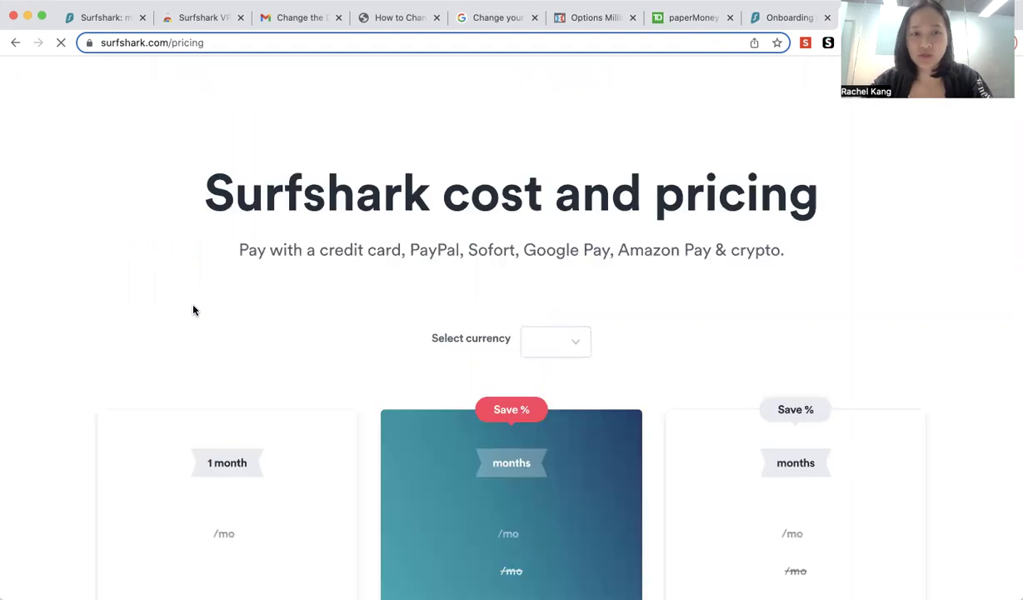
{"action": "scroll", "coordinate": [193, 310], "scroll_direction": "down", "scroll_amount": 3}
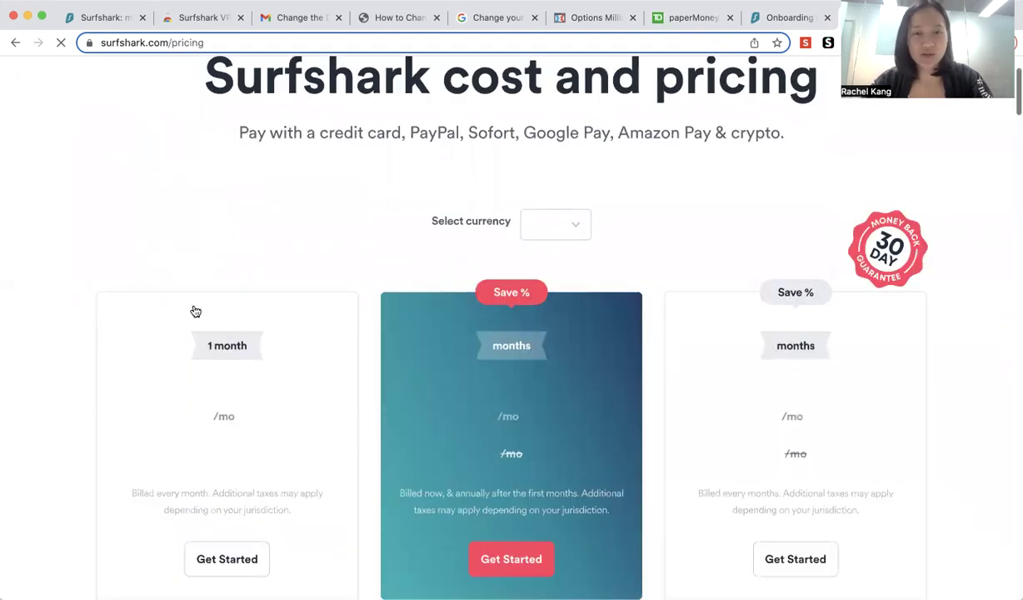
{"action": "scroll", "coordinate": [194, 310], "scroll_direction": "down", "scroll_amount": 1}
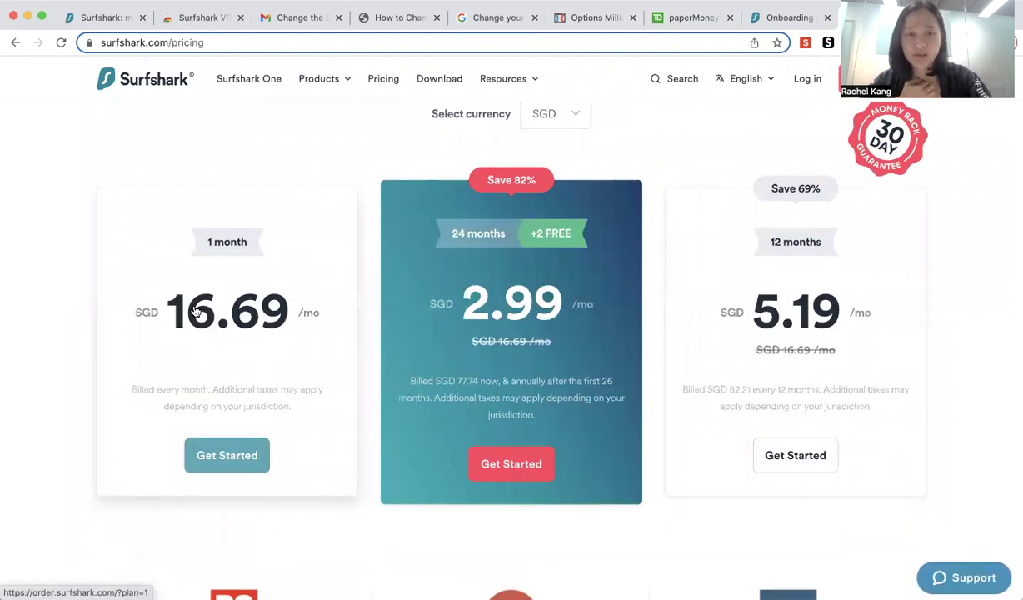
{"action": "scroll", "coordinate": [534, 250], "scroll_direction": "down", "scroll_amount": 2}
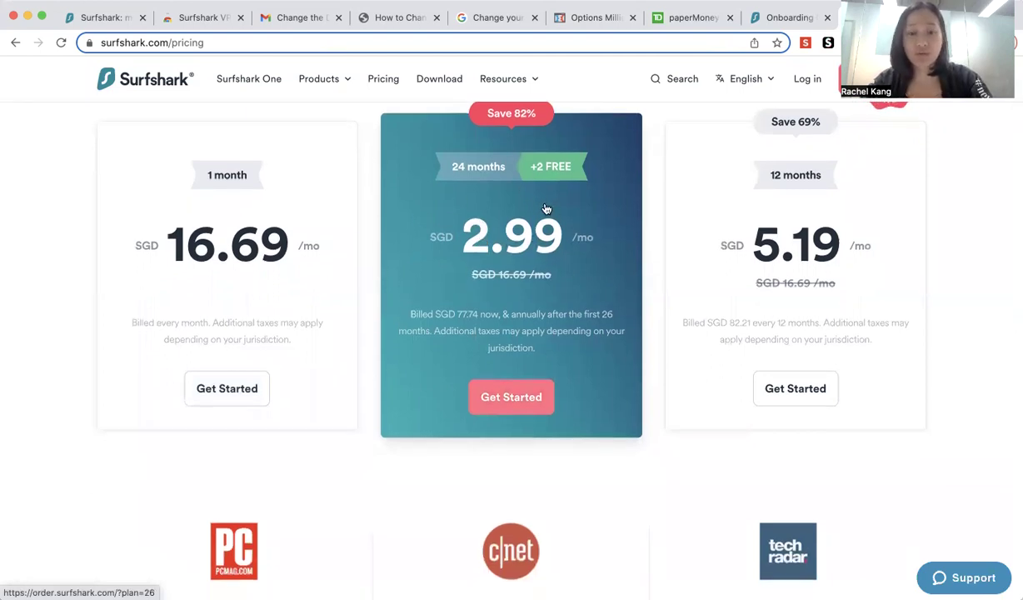
{"action": "scroll", "coordinate": [547, 208], "scroll_direction": "up", "scroll_amount": 1}
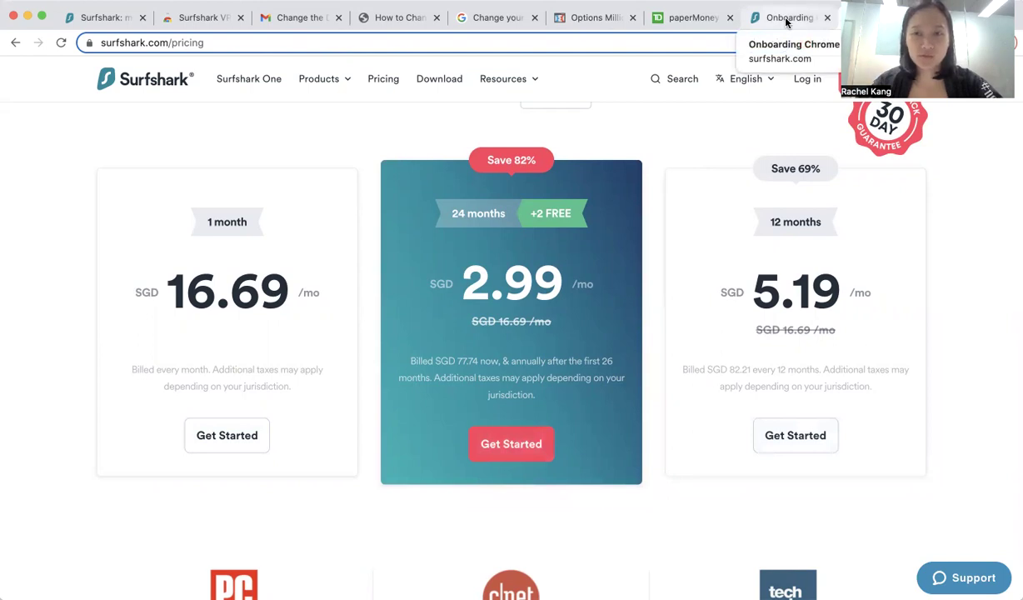
On the Surfshark onboarding tab, strip '/onboarding' from the URL to load the Chrome download page
{"action": "left_click", "coordinate": [787, 22]}
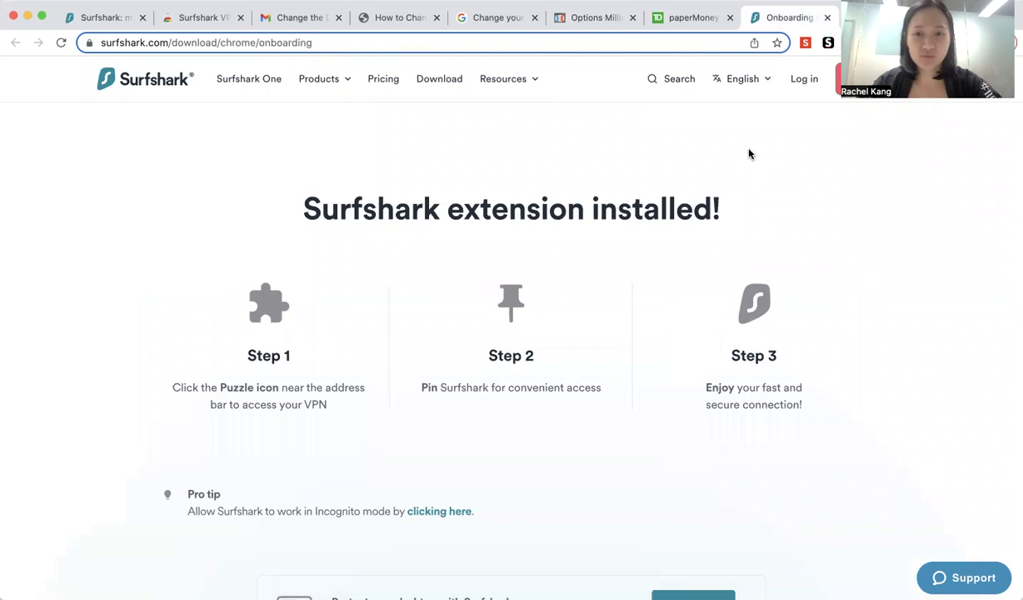
{"action": "left_click", "coordinate": [866, 18]}
{"action": "left_click", "coordinate": [798, 19]}
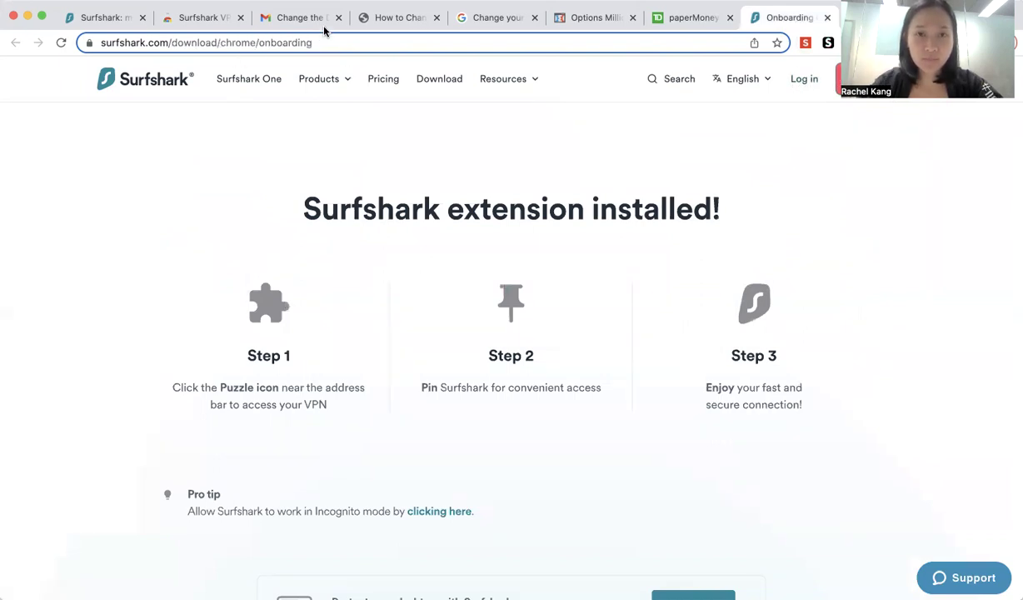
{"action": "left_click", "coordinate": [265, 46]}
{"action": "left_click", "coordinate": [272, 43]}
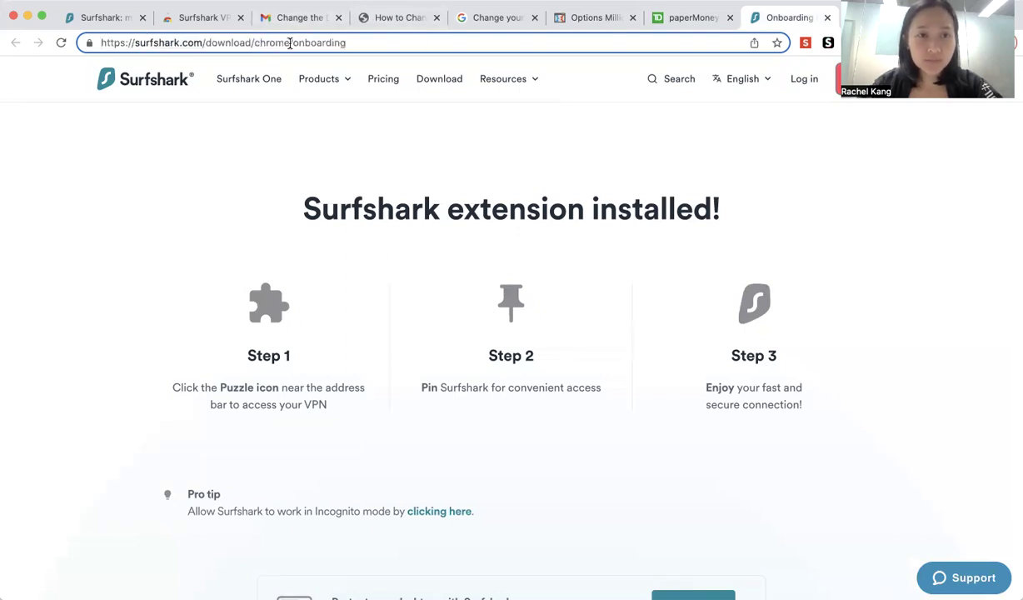
{"action": "left_click_drag", "start_coordinate": [291, 43], "coordinate": [372, 43]}
{"action": "key", "text": "BackSpace"}
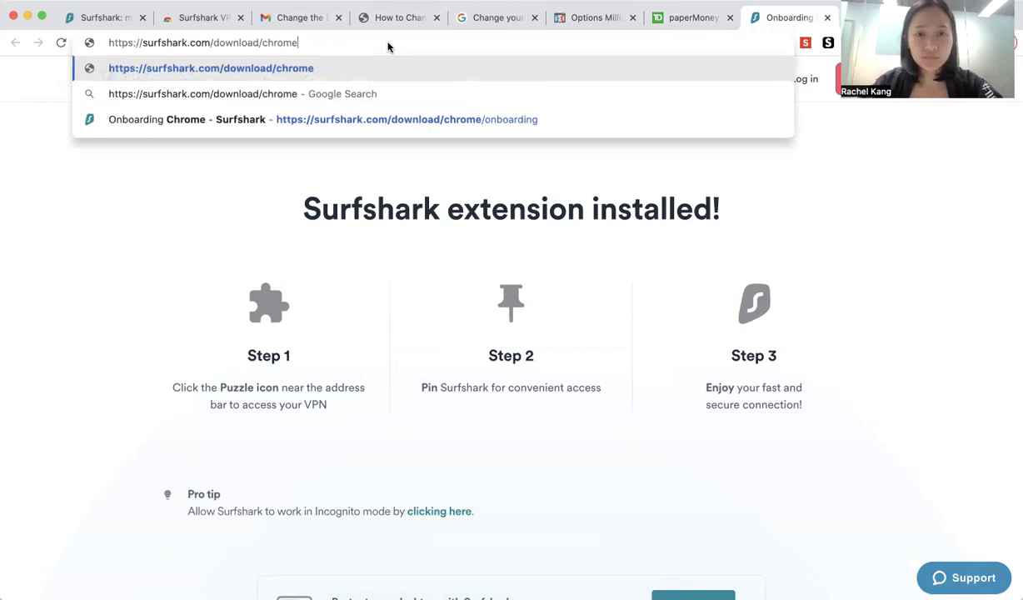
{"action": "key", "text": "Return"}
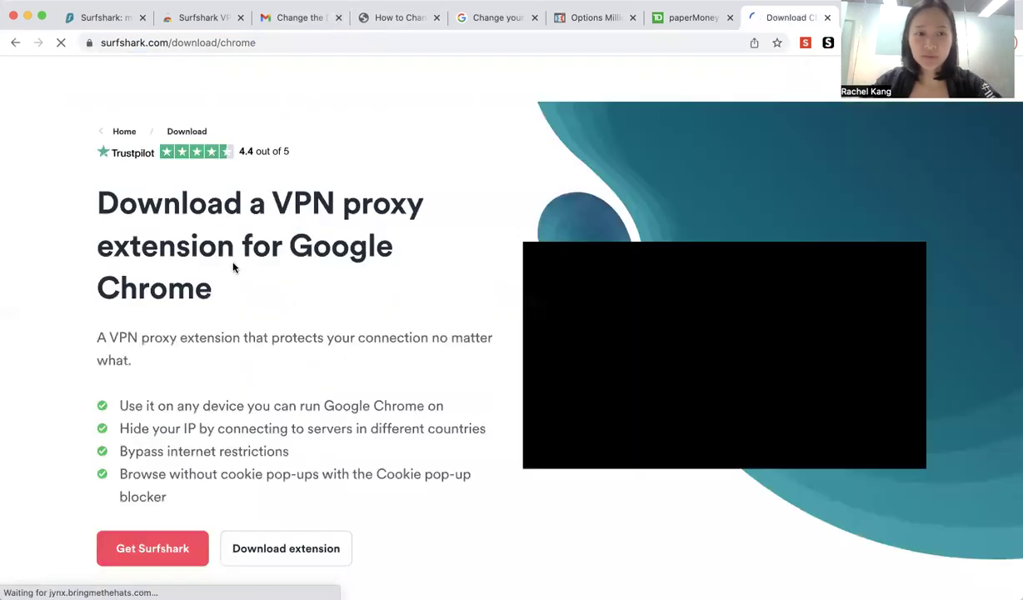
Follow the Download extension button to the Surfshark VPN Extension Chrome Web Store listing
{"action": "scroll", "coordinate": [233, 266], "scroll_direction": "down", "scroll_amount": 2}
{"action": "scroll", "coordinate": [233, 269], "scroll_direction": "down", "scroll_amount": 1}
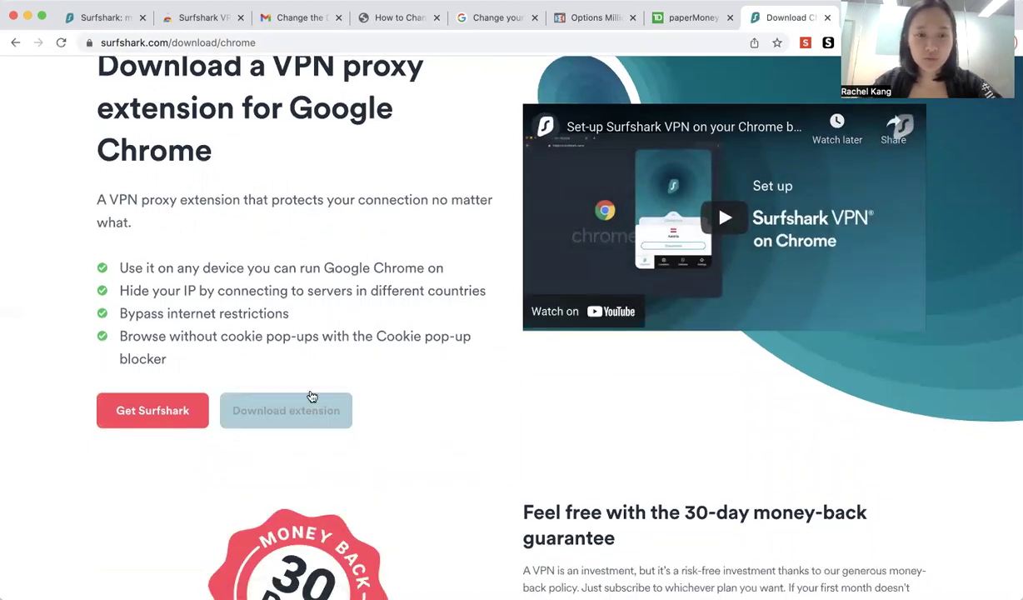
{"action": "left_click", "coordinate": [287, 409]}
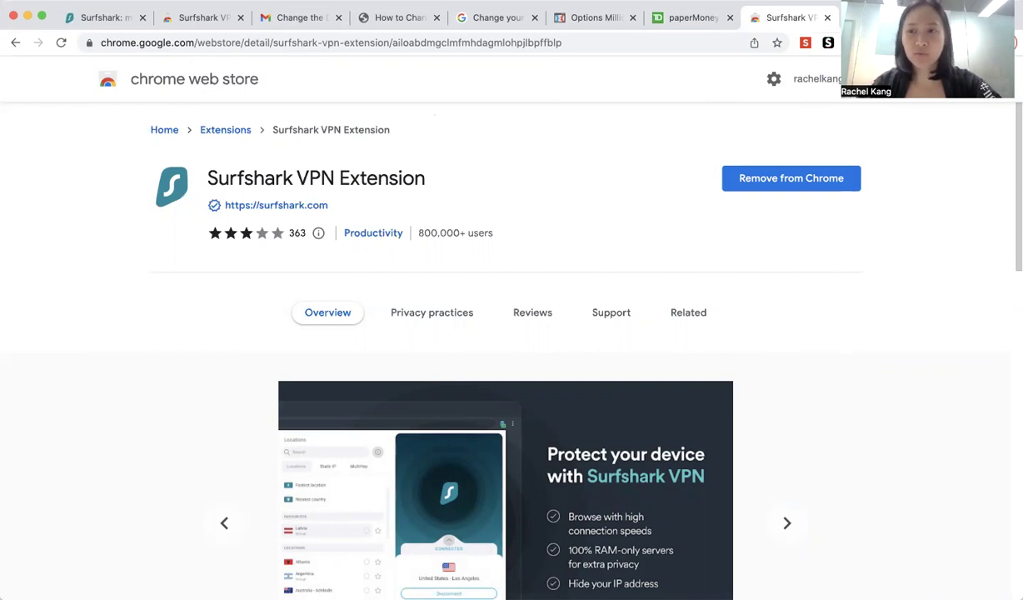
Log in to the Surfshark extension with the account email and password, fixing the email after a failed attempt
{"action": "left_click", "coordinate": [850, 42]}
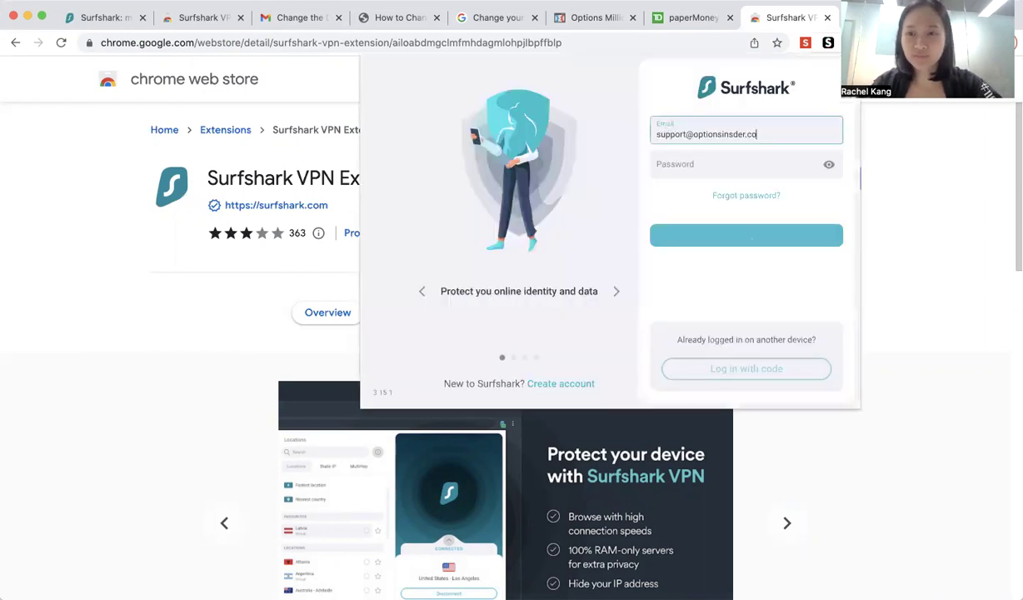
{"action": "left_click", "coordinate": [742, 164]}
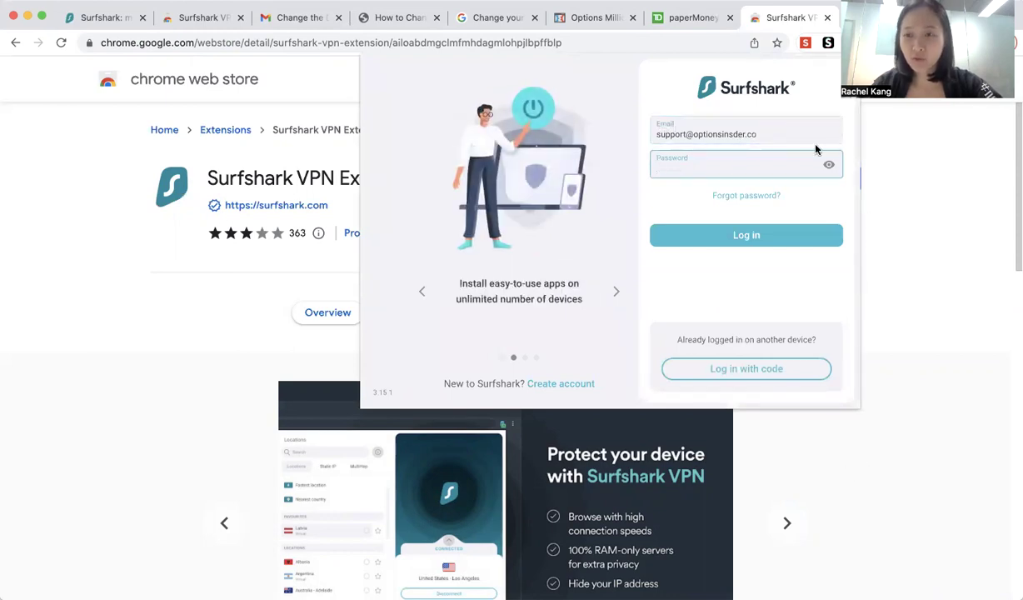
{"action": "type", "text": "••••••••"}
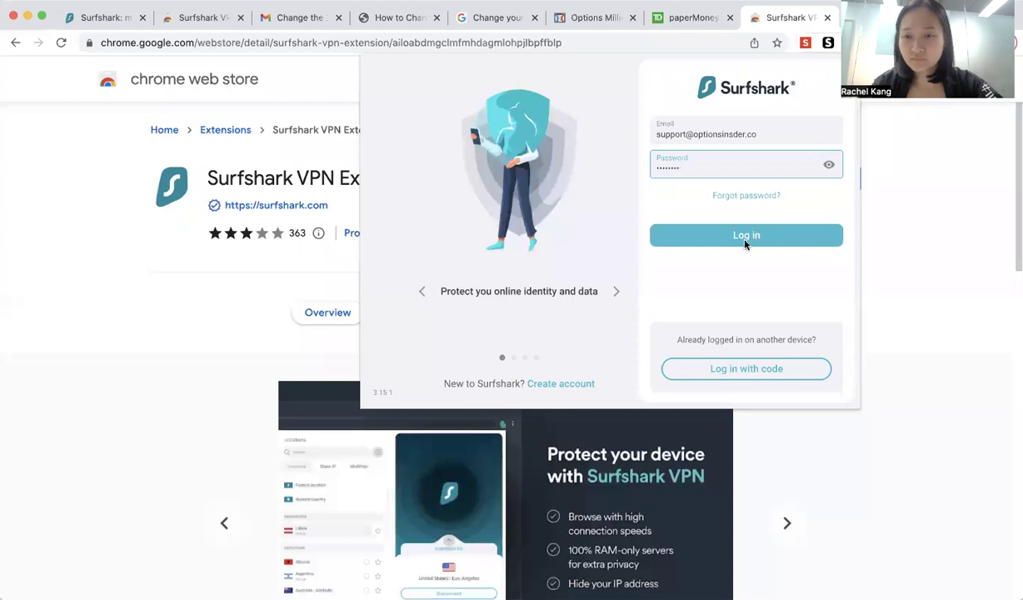
{"action": "left_click", "coordinate": [740, 237]}
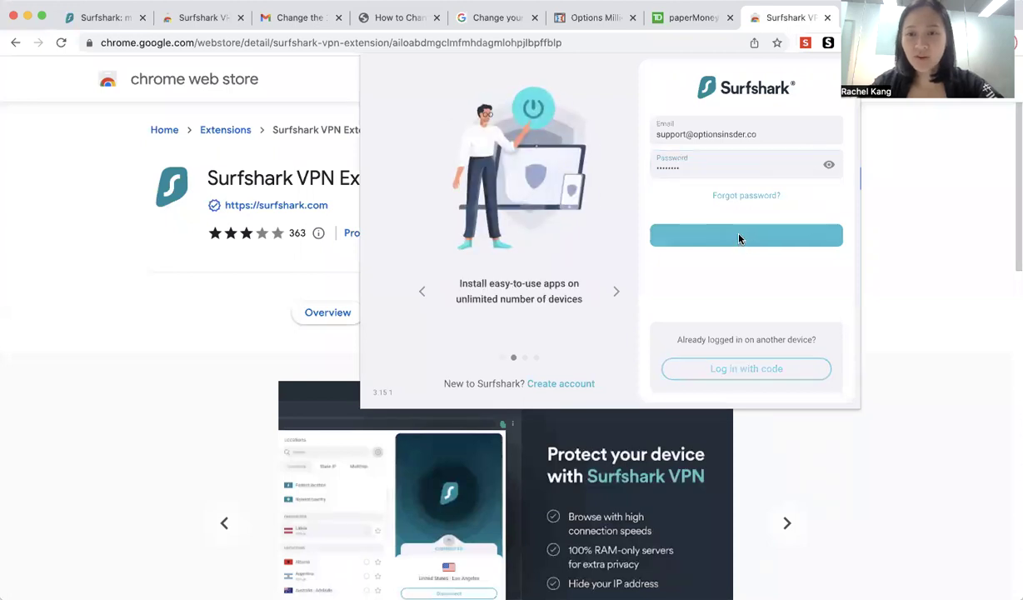
{"action": "left_click", "coordinate": [710, 213]}
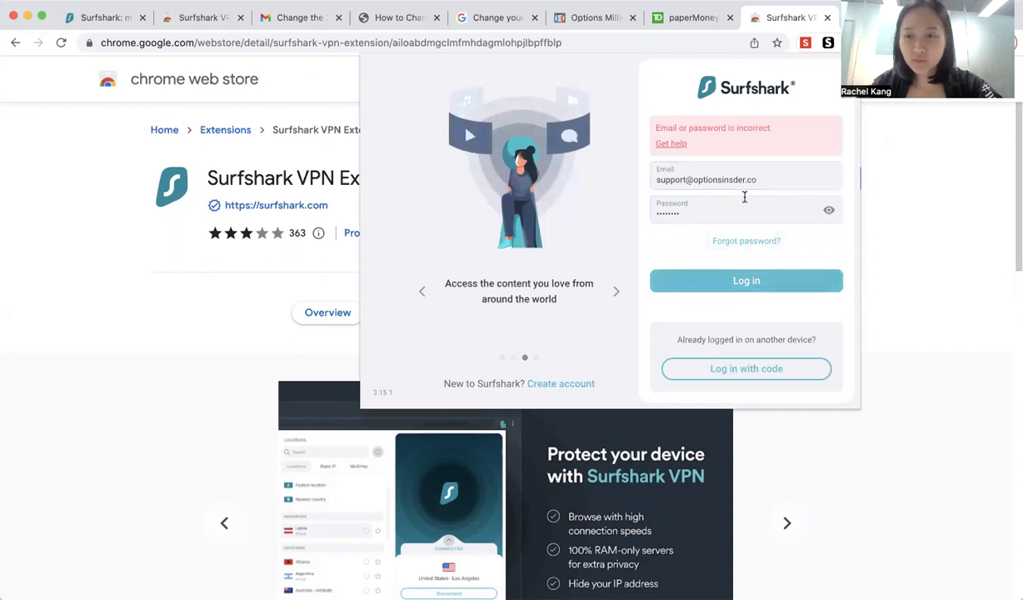
{"action": "left_click", "coordinate": [740, 210]}
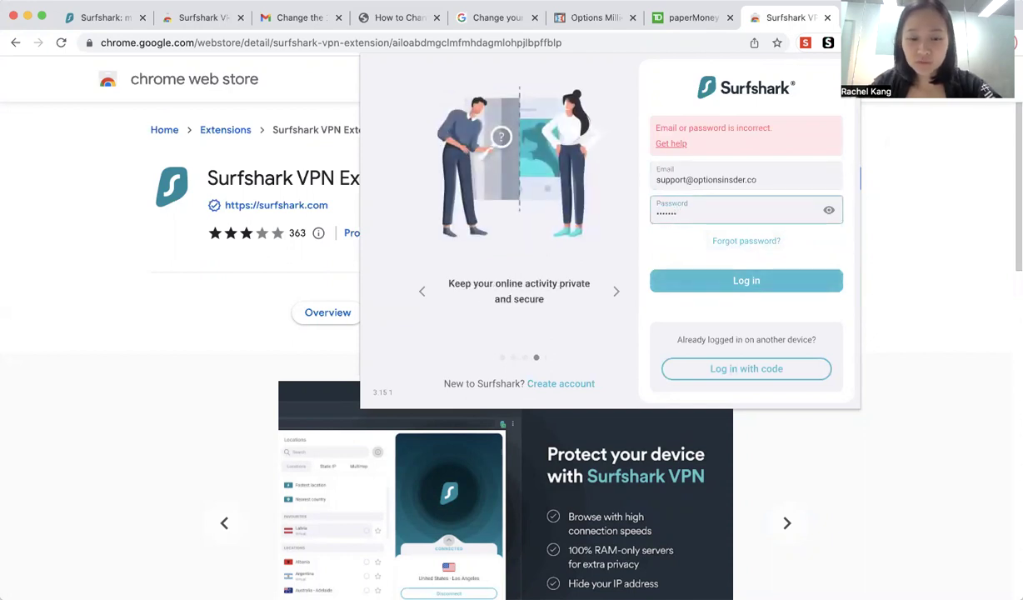
{"action": "left_click", "coordinate": [734, 280]}
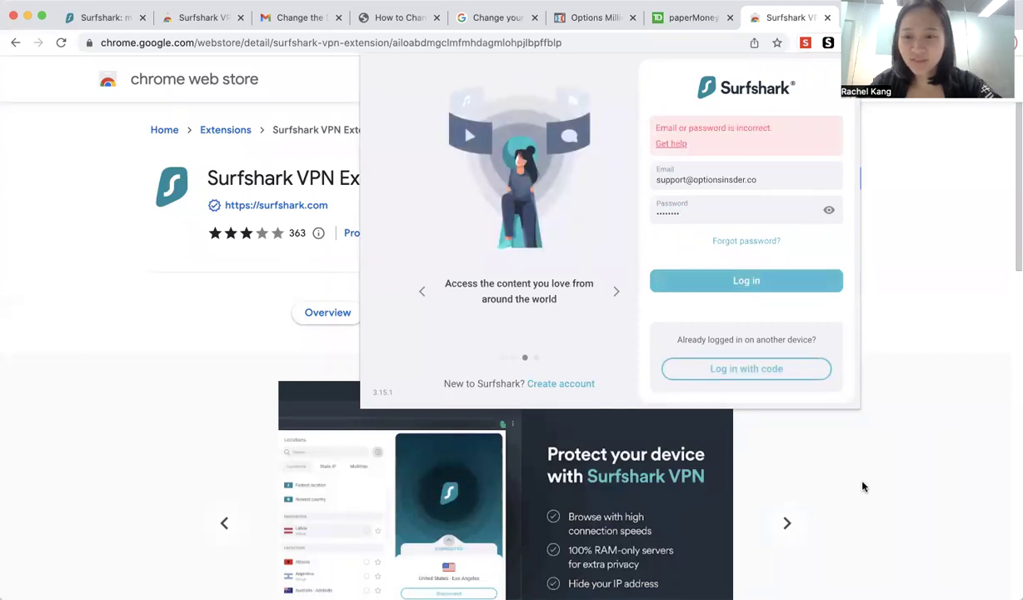
{"action": "left_click", "coordinate": [797, 148]}
{"action": "left_click", "coordinate": [736, 239]}
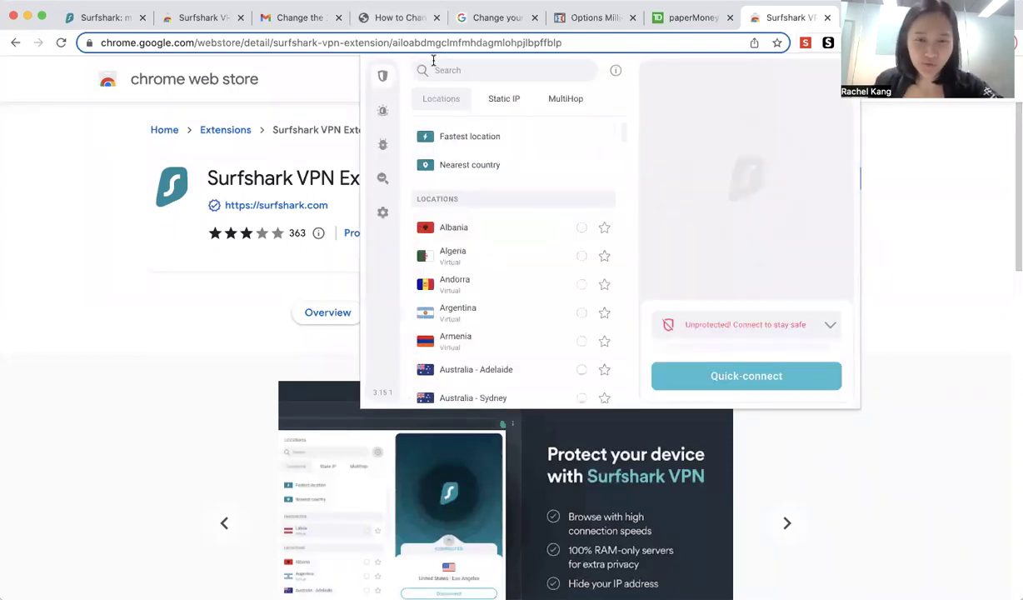
Search the location list for 'singapo' and connect the VPN to Singapore
{"action": "left_click", "coordinate": [458, 73]}
{"action": "type", "text": "singapore"}
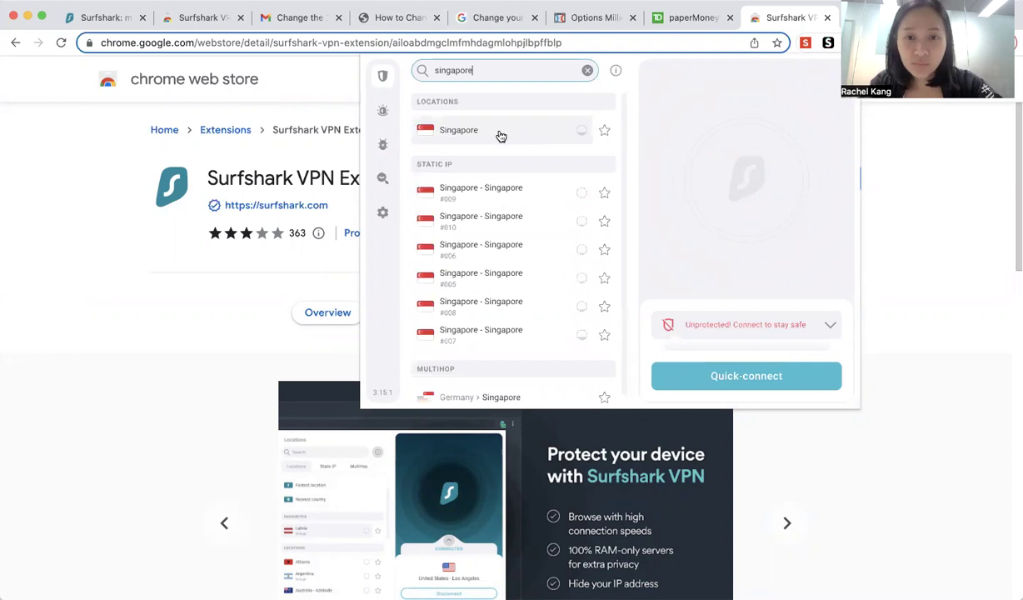
{"action": "left_click", "coordinate": [500, 133]}
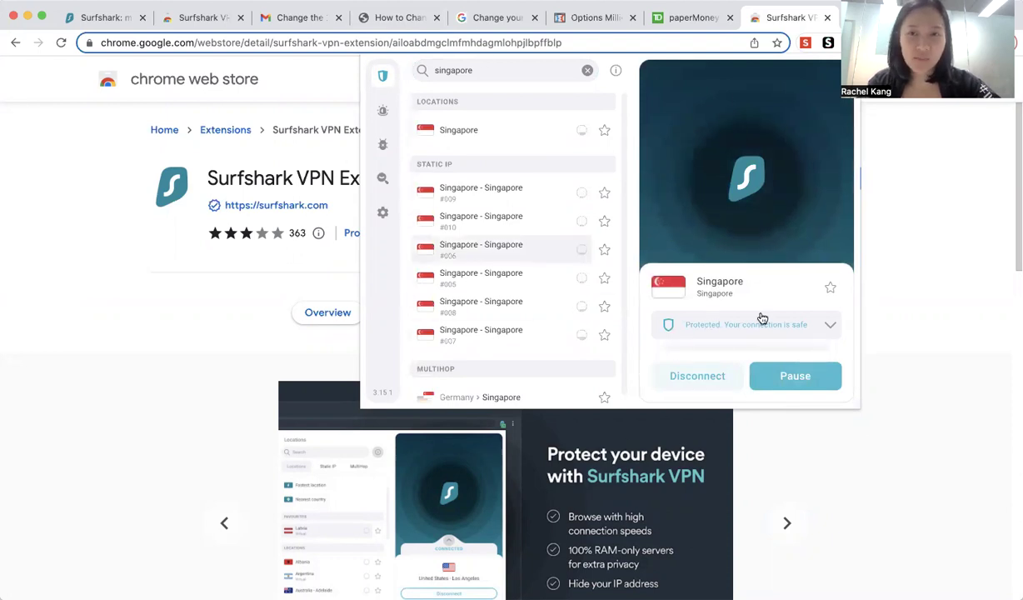
Reload the paperMoney page, then bring up the 'How to Change DNS' PDF guide at its start
{"action": "left_click", "coordinate": [666, 18]}
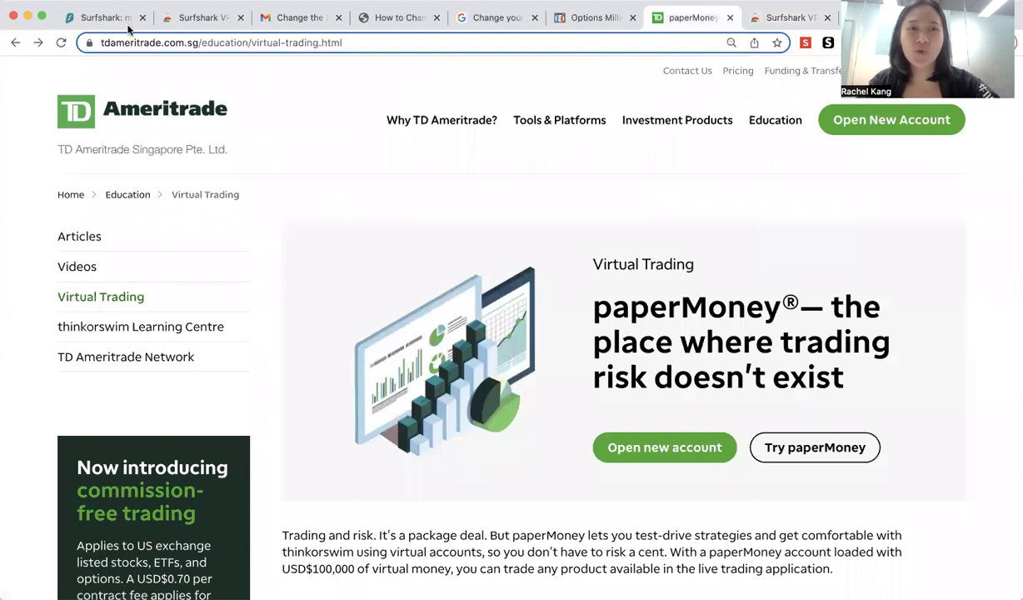
{"action": "left_click", "coordinate": [62, 42]}
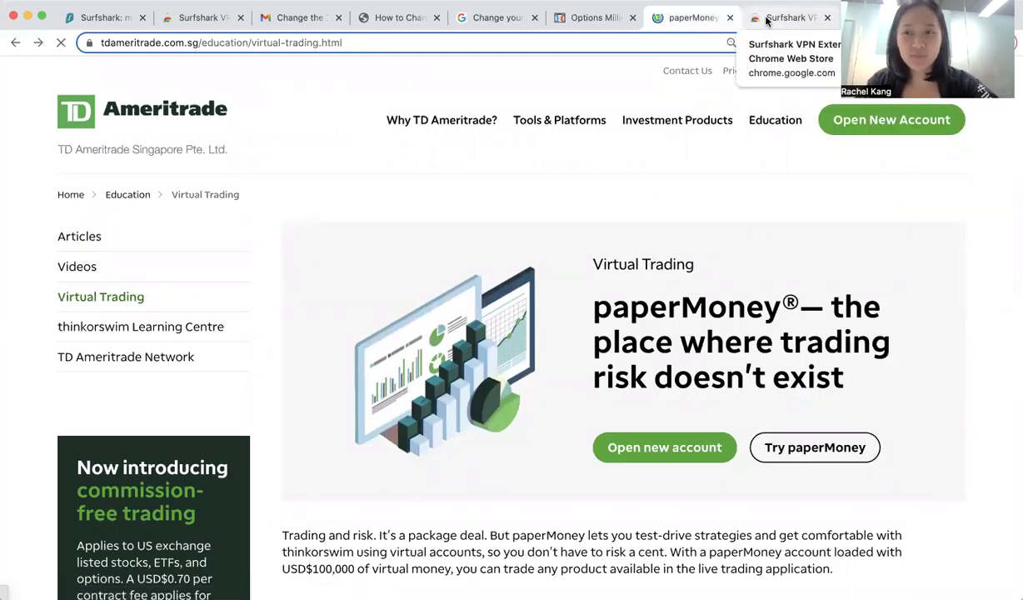
{"action": "left_click", "coordinate": [395, 20]}
{"action": "scroll", "coordinate": [125, 160], "scroll_direction": "up", "scroll_amount": 5}
{"action": "scroll", "coordinate": [125, 161], "scroll_direction": "up", "scroll_amount": 3}
Read the DNS guide from its title page down to page 10, 'How to Check your DNS Changed'
{"action": "left_click", "coordinate": [94, 138]}
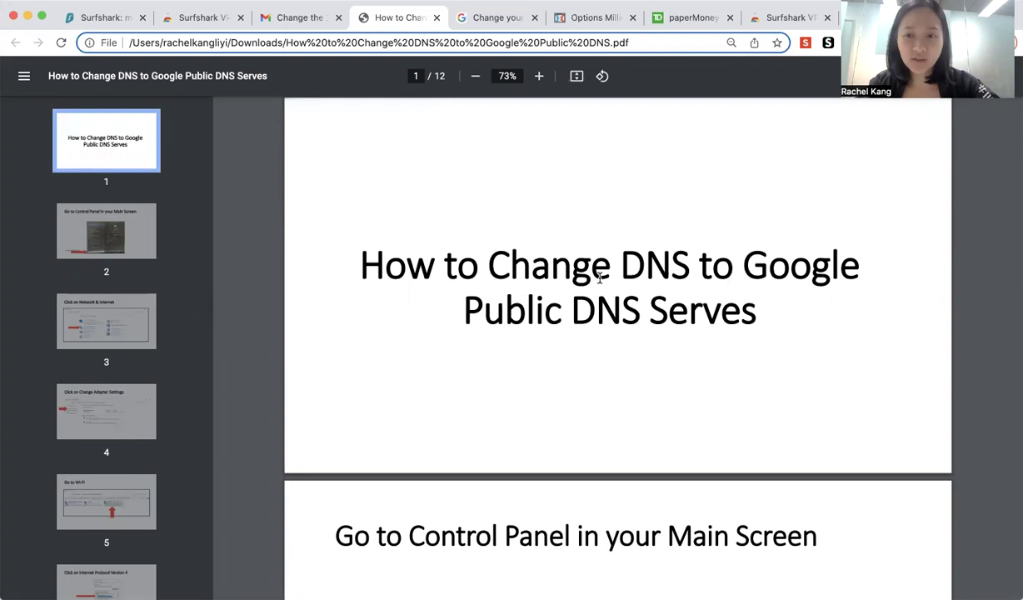
{"action": "scroll", "coordinate": [598, 279], "scroll_direction": "down", "scroll_amount": 5}
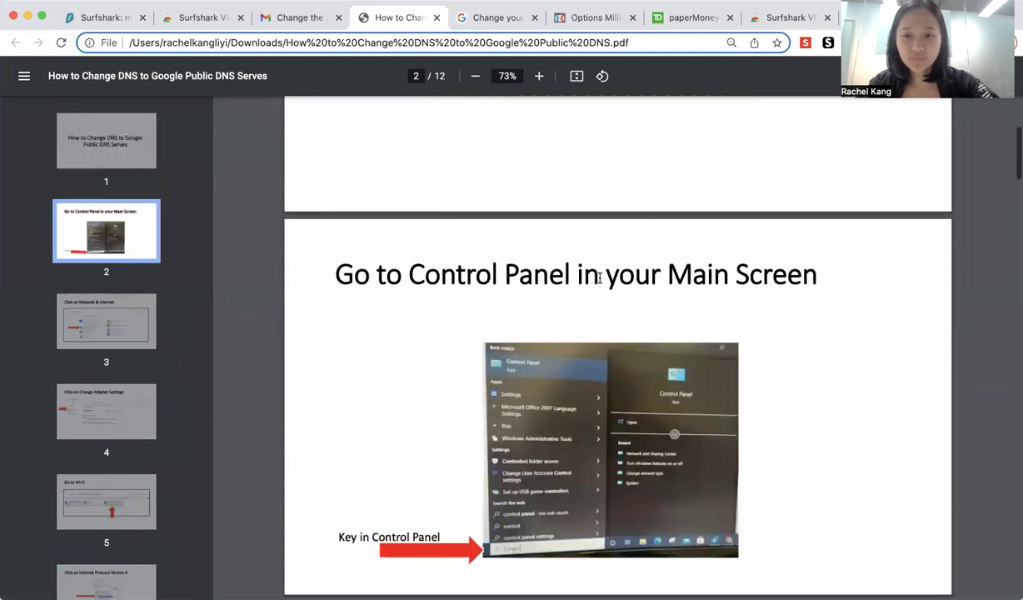
{"action": "scroll", "coordinate": [598, 278], "scroll_direction": "down", "scroll_amount": 2}
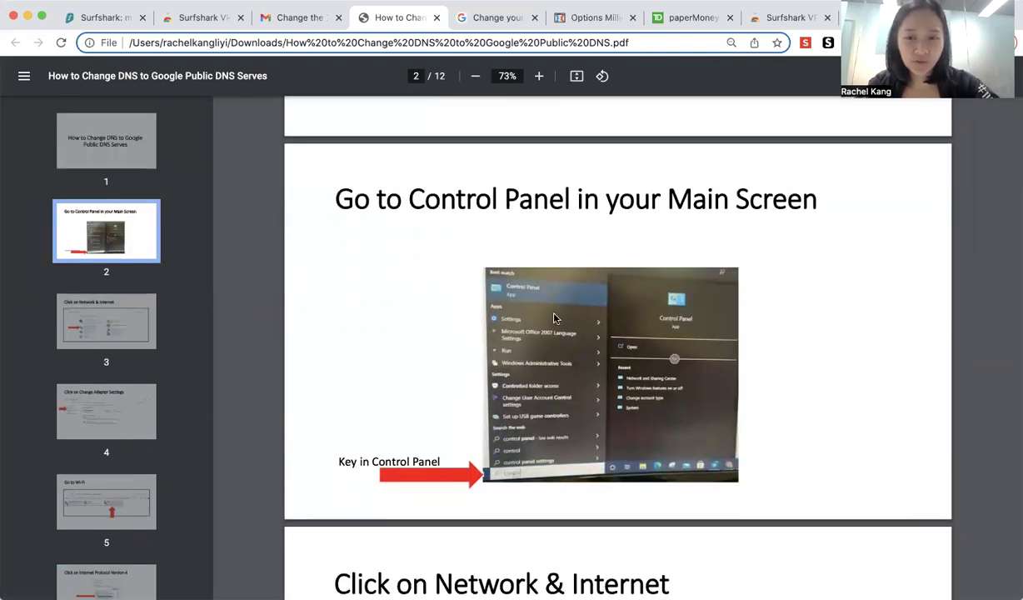
{"action": "scroll", "coordinate": [625, 372], "scroll_direction": "down", "scroll_amount": 10}
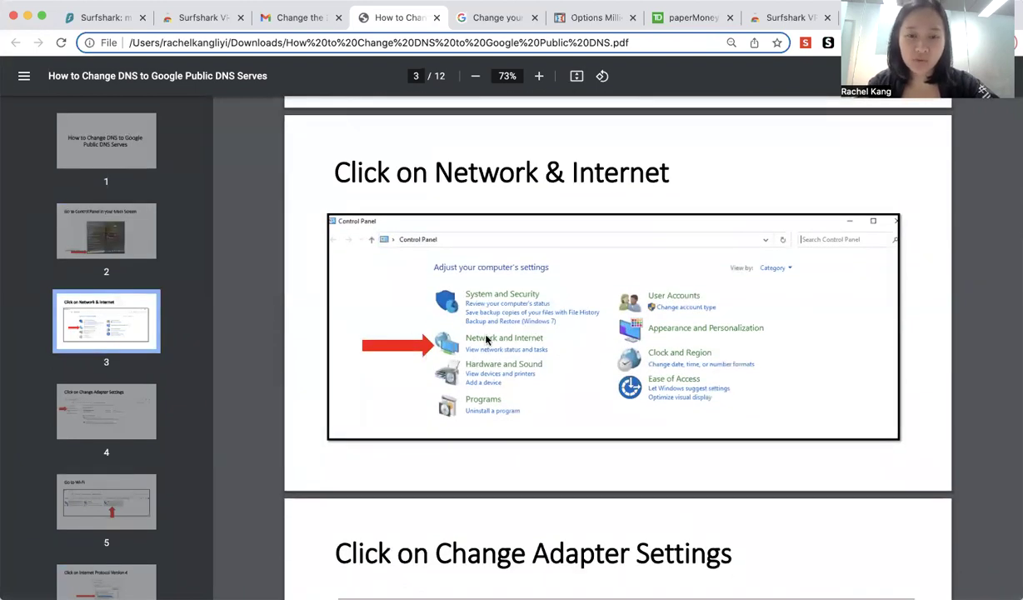
{"action": "scroll", "coordinate": [487, 339], "scroll_direction": "down", "scroll_amount": 8}
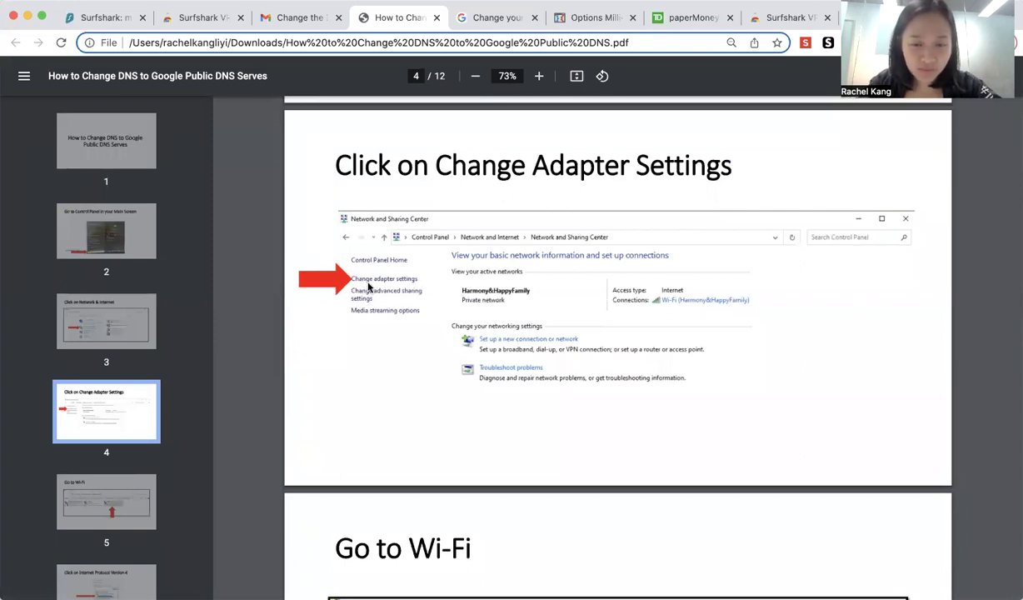
{"action": "scroll", "coordinate": [465, 311], "scroll_direction": "down", "scroll_amount": 5}
{"action": "scroll", "coordinate": [465, 311], "scroll_direction": "down", "scroll_amount": 4}
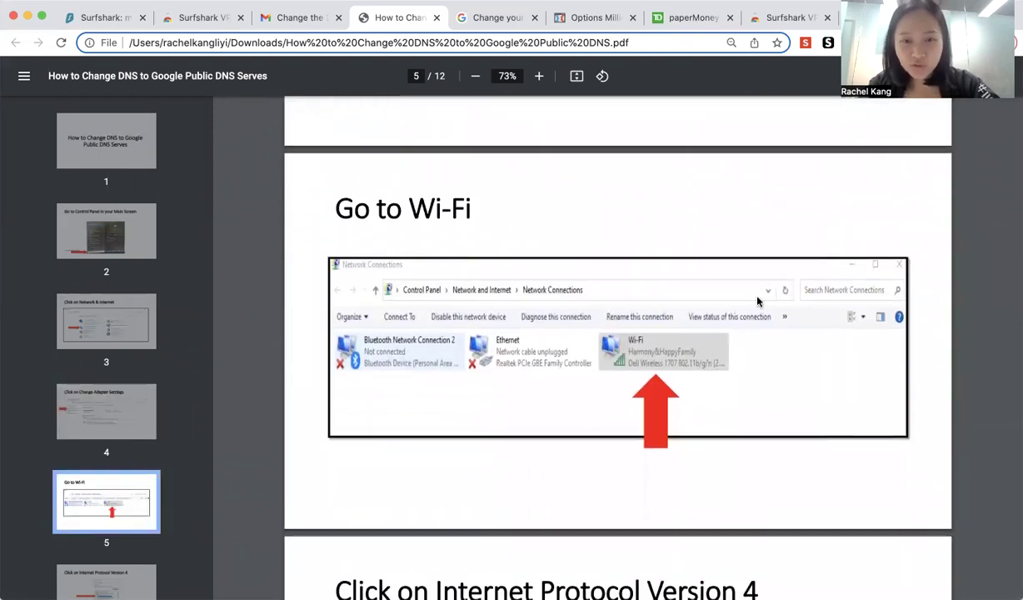
{"action": "scroll", "coordinate": [585, 397], "scroll_direction": "down", "scroll_amount": 7}
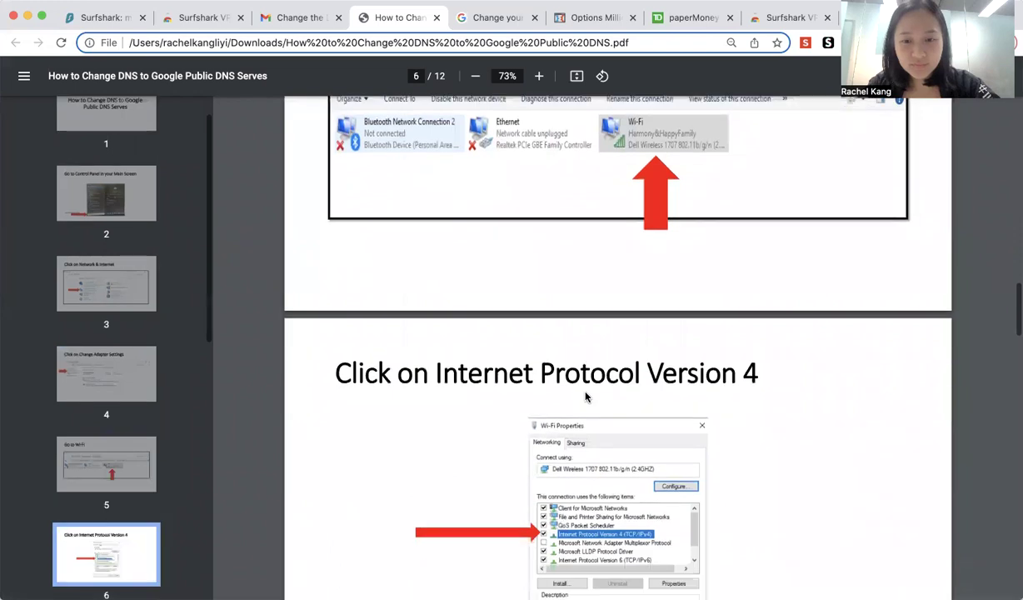
{"action": "scroll", "coordinate": [585, 397], "scroll_direction": "down", "scroll_amount": 3}
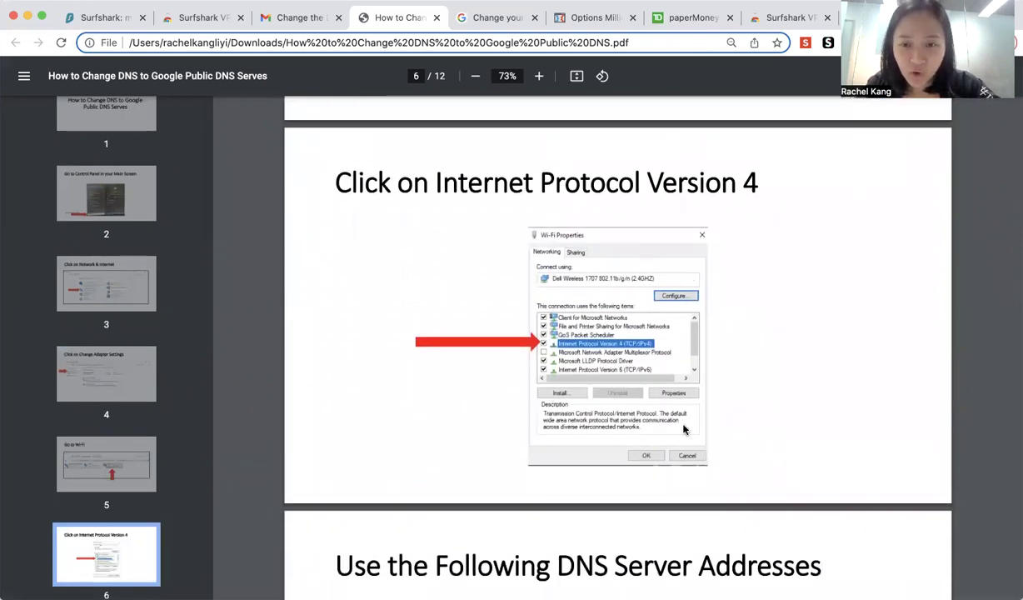
{"action": "scroll", "coordinate": [724, 401], "scroll_direction": "down", "scroll_amount": 4}
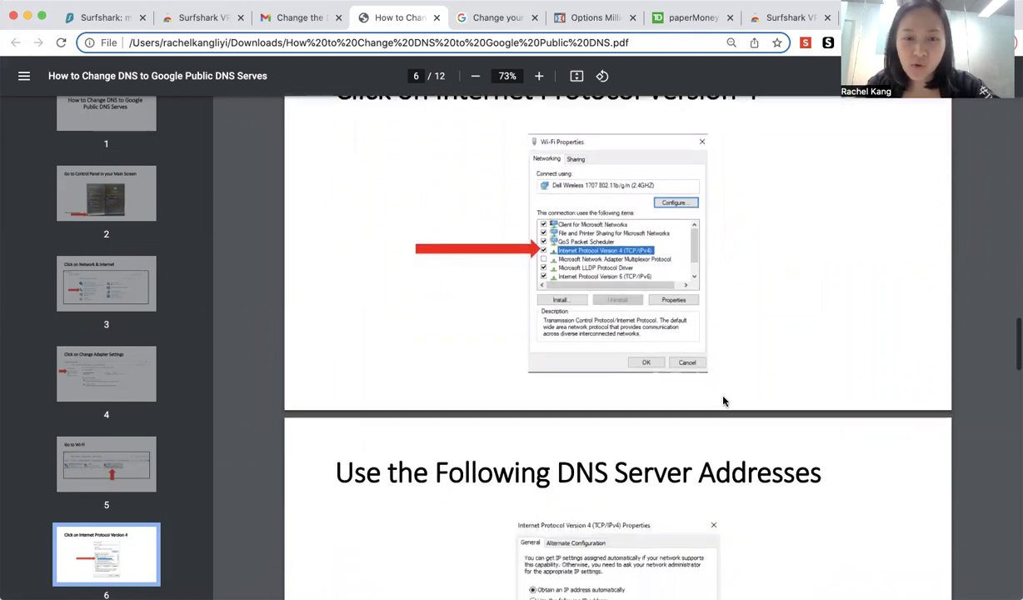
{"action": "scroll", "coordinate": [724, 401], "scroll_direction": "down", "scroll_amount": 6}
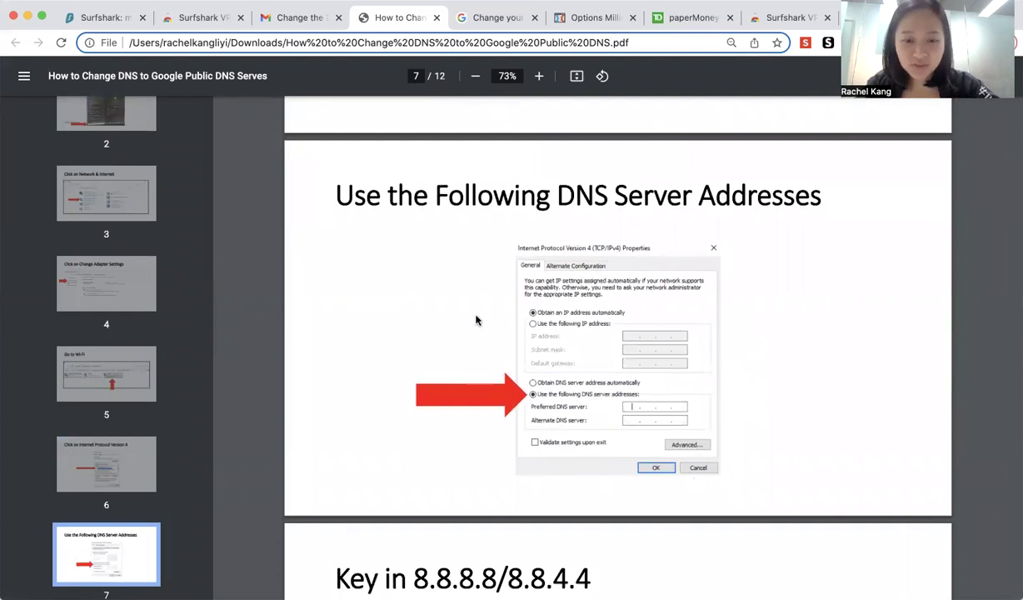
{"action": "scroll", "coordinate": [515, 427], "scroll_direction": "down", "scroll_amount": 10}
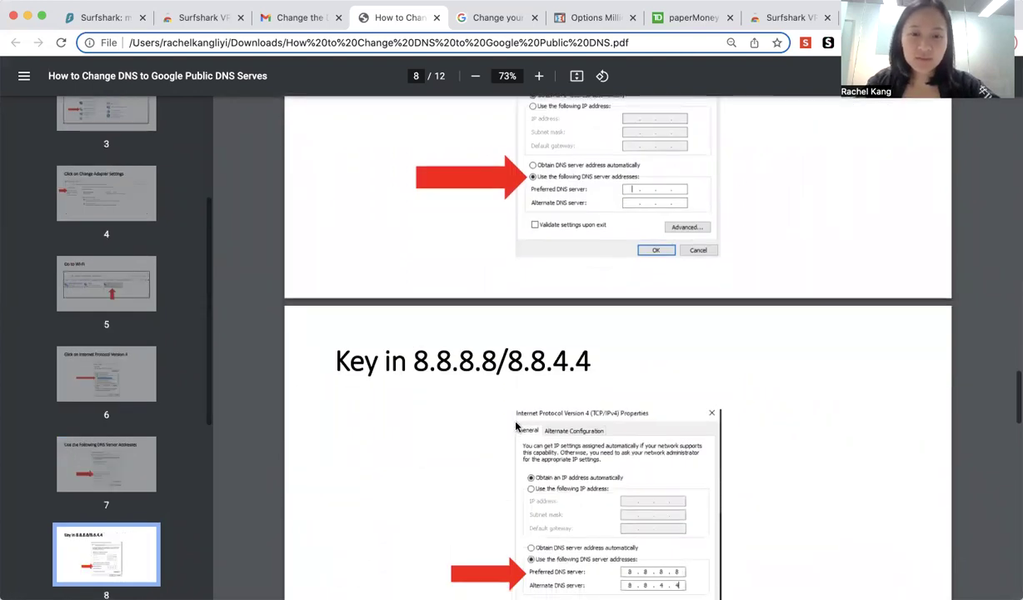
{"action": "scroll", "coordinate": [515, 427], "scroll_direction": "down", "scroll_amount": 1}
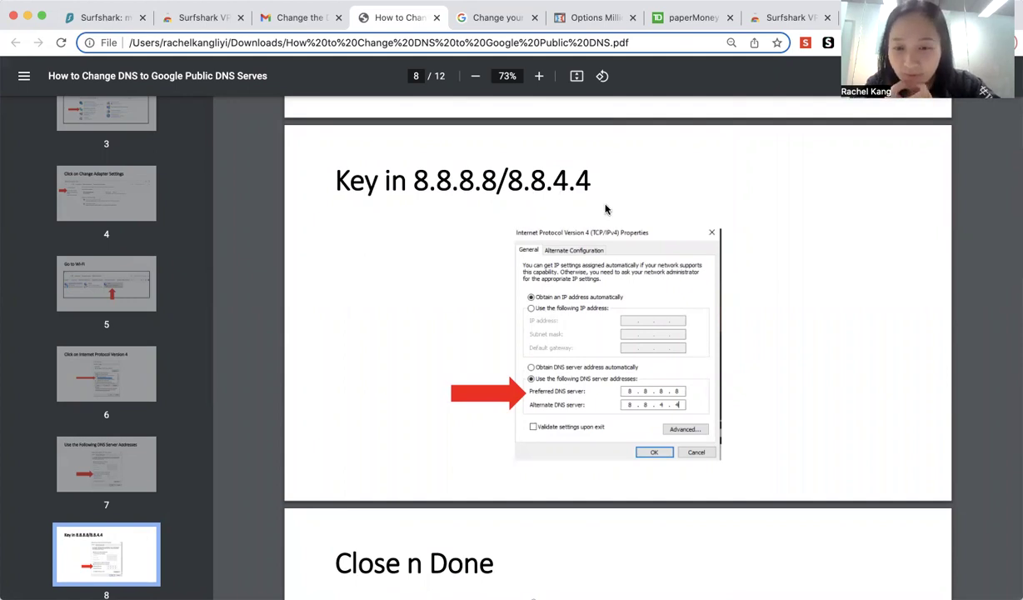
{"action": "scroll", "coordinate": [606, 210], "scroll_direction": "down", "scroll_amount": 10}
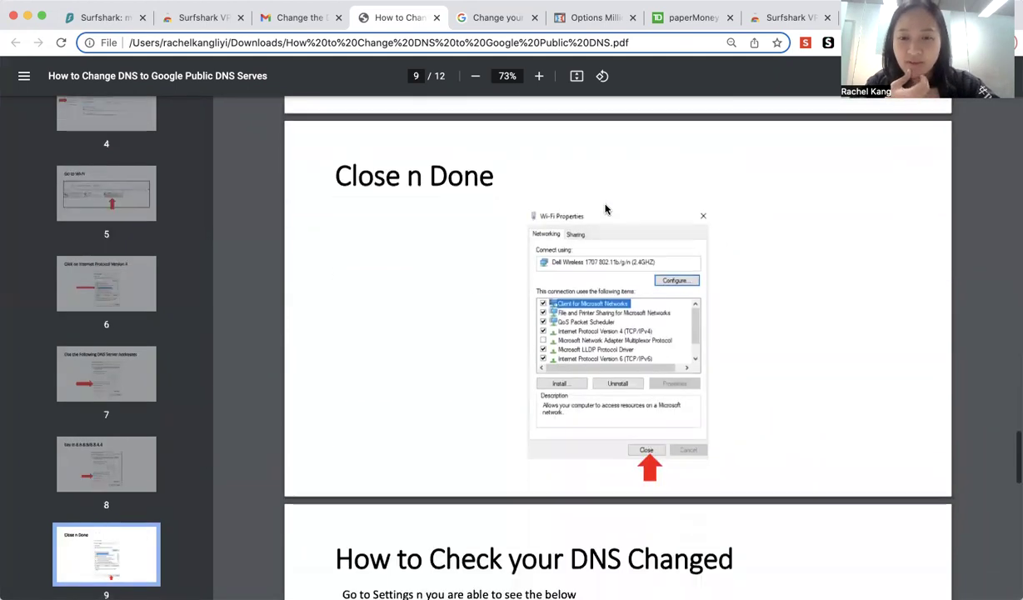
{"action": "scroll", "coordinate": [606, 209], "scroll_direction": "down", "scroll_amount": 1}
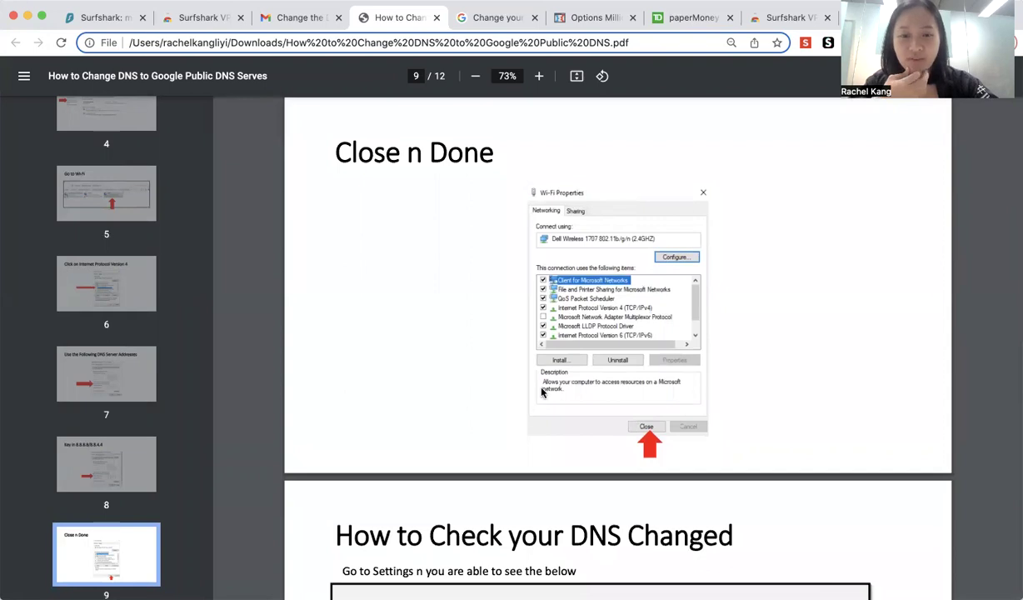
{"action": "scroll", "coordinate": [622, 407], "scroll_direction": "down", "scroll_amount": 6}
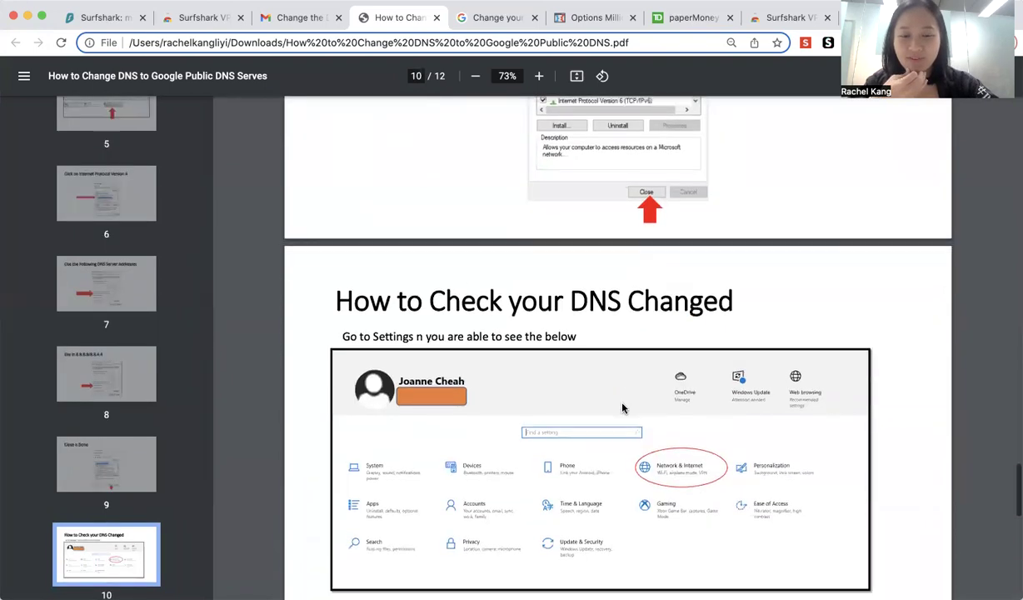
Scroll to the guide's final page showing DNS 8.8.8.8 and 8.8.4.4, then back up to page 3
{"action": "scroll", "coordinate": [622, 408], "scroll_direction": "down", "scroll_amount": 4}
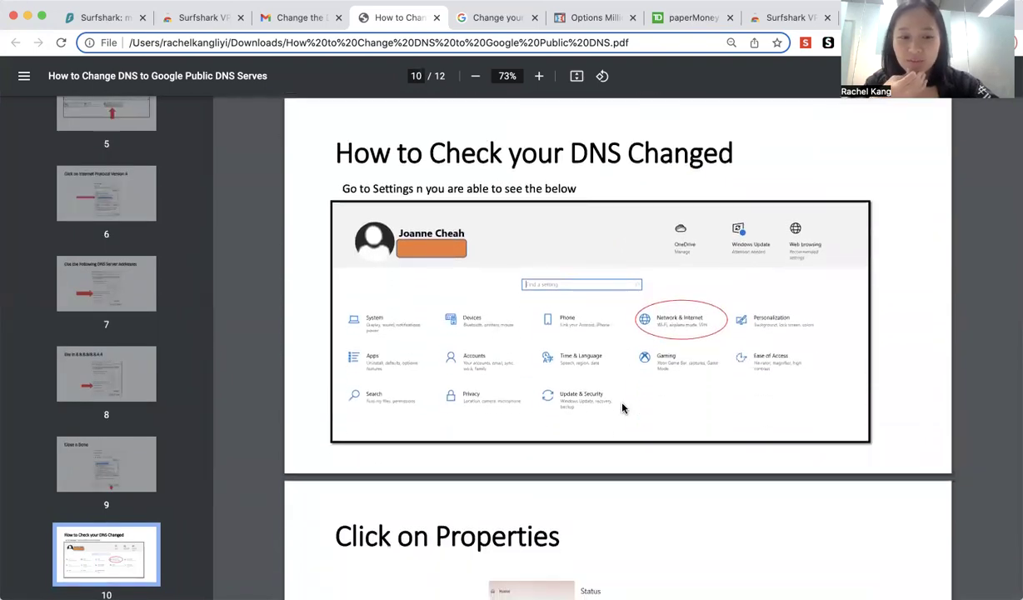
{"action": "scroll", "coordinate": [122, 443], "scroll_direction": "down", "scroll_amount": 5}
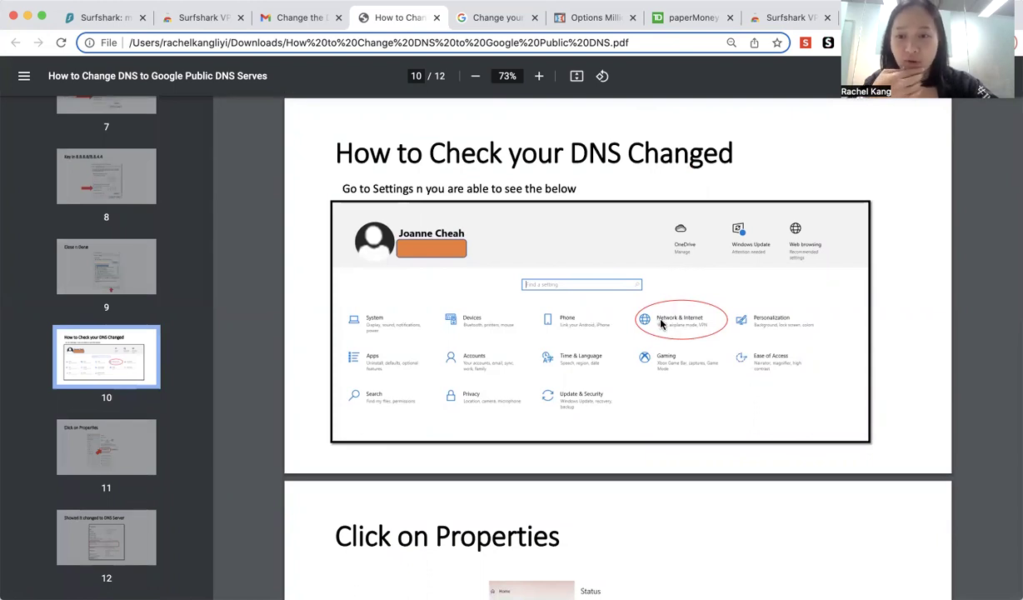
{"action": "scroll", "coordinate": [550, 329], "scroll_direction": "down", "scroll_amount": 3}
{"action": "scroll", "coordinate": [557, 333], "scroll_direction": "down", "scroll_amount": 2}
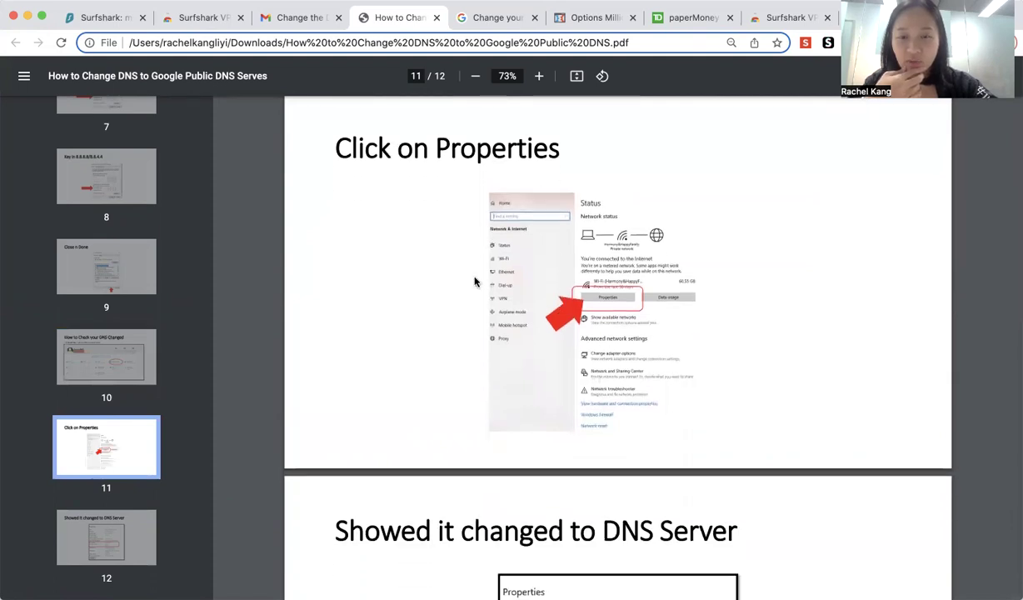
{"action": "scroll", "coordinate": [660, 254], "scroll_direction": "down", "scroll_amount": 1}
{"action": "scroll", "coordinate": [660, 256], "scroll_direction": "down", "scroll_amount": 3}
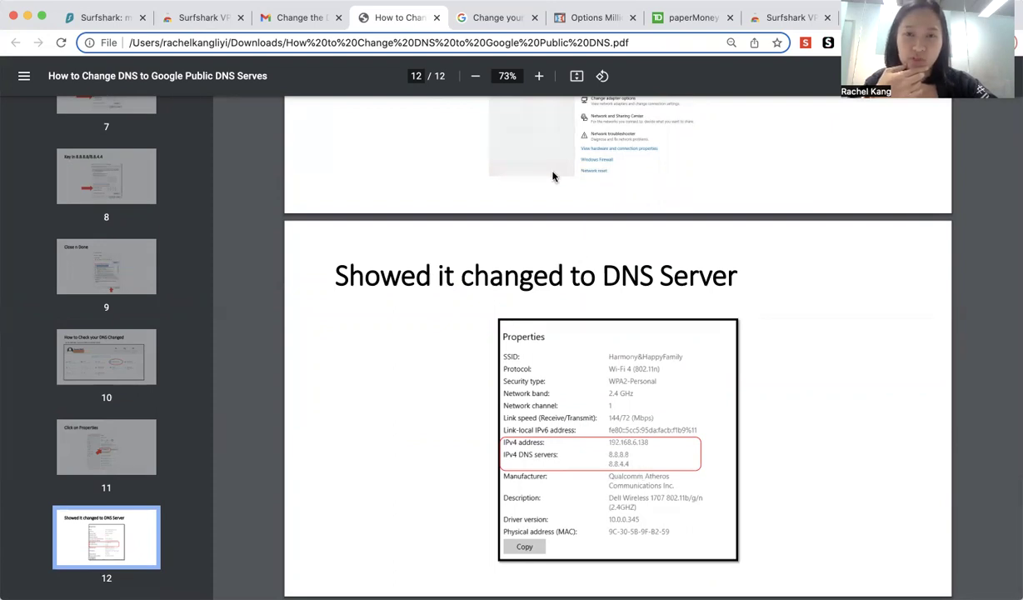
{"action": "scroll", "coordinate": [553, 175], "scroll_direction": "up", "scroll_amount": 15}
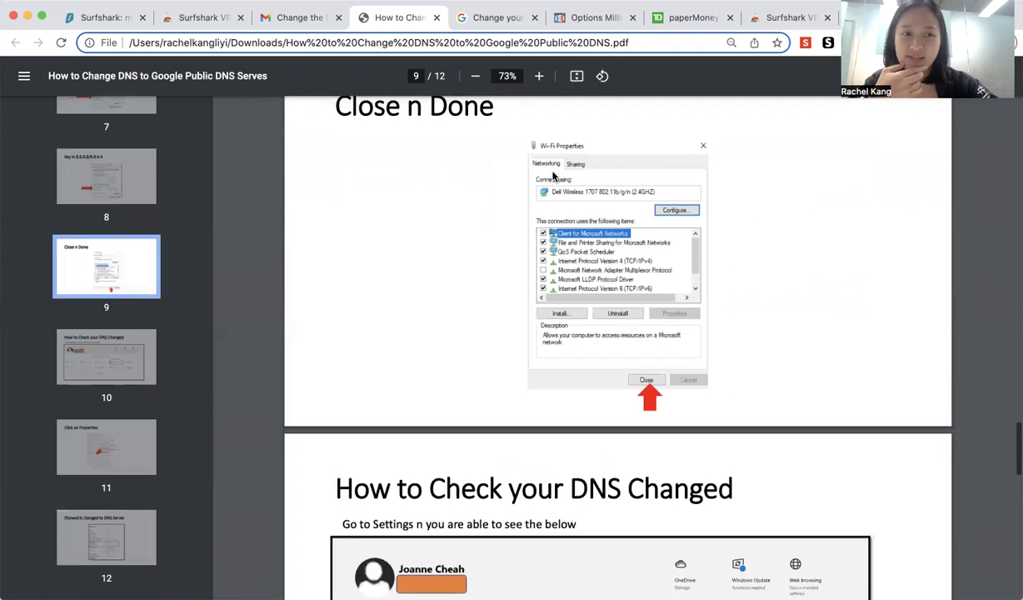
{"action": "scroll", "coordinate": [552, 175], "scroll_direction": "up", "scroll_amount": 20}
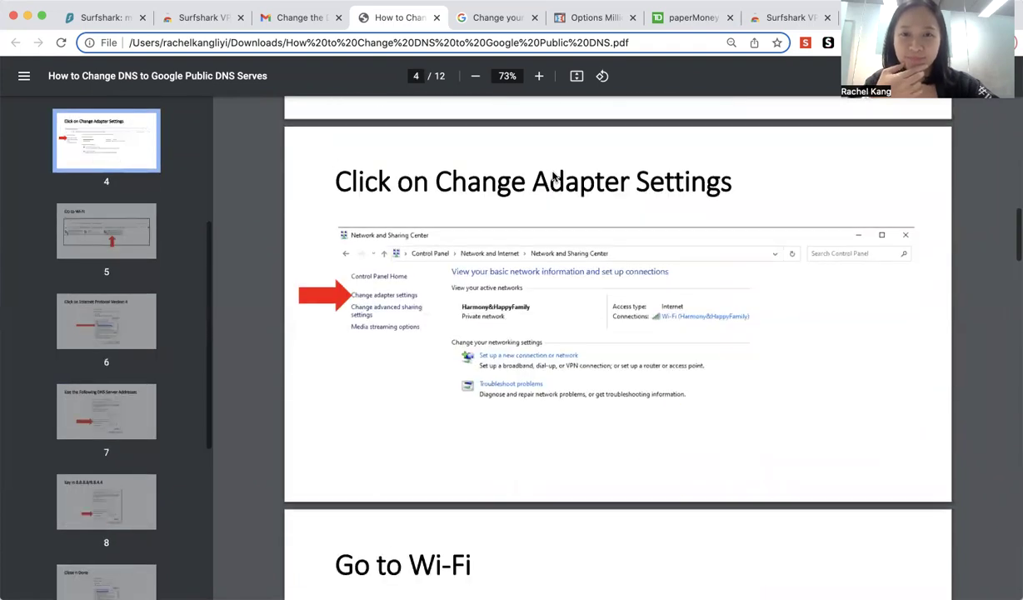
{"action": "scroll", "coordinate": [552, 175], "scroll_direction": "up", "scroll_amount": 5}
Switch to Google's 'Change your DNS' help article and read down through its five steps
{"action": "left_click", "coordinate": [482, 18]}
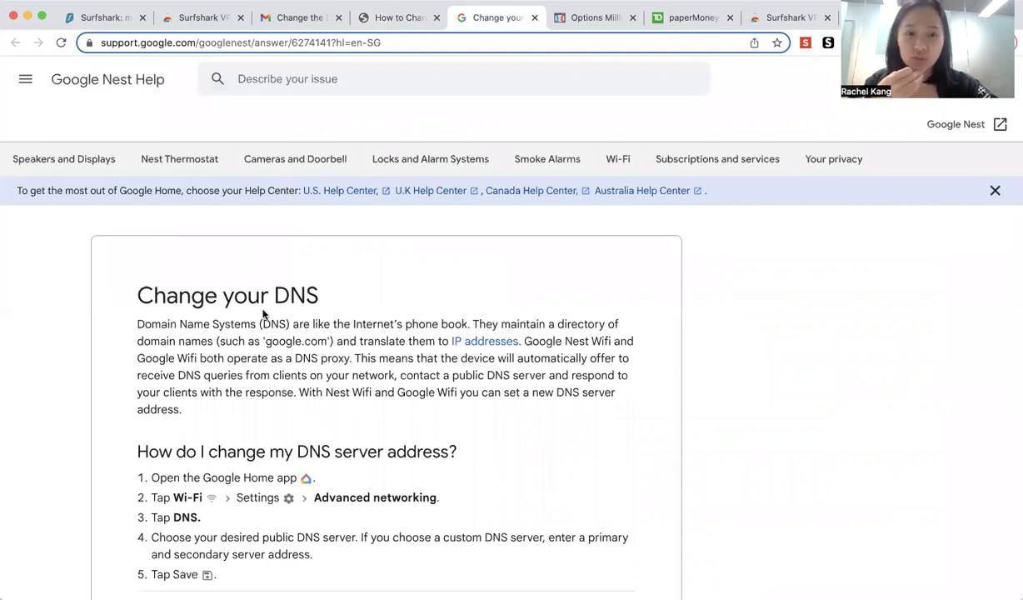
{"action": "scroll", "coordinate": [319, 309], "scroll_direction": "down", "scroll_amount": 3}
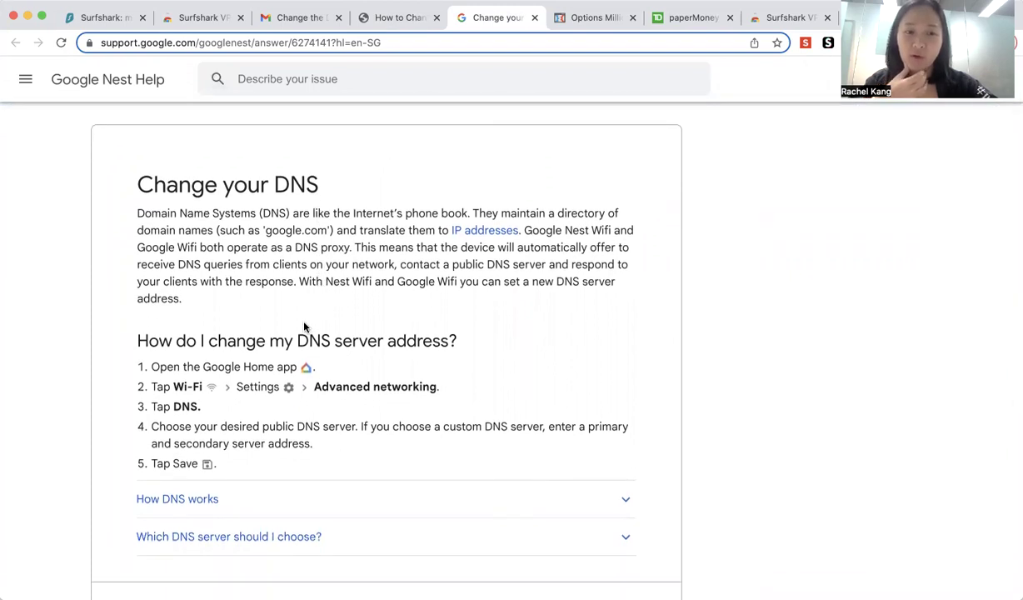
{"action": "scroll", "coordinate": [193, 382], "scroll_direction": "down", "scroll_amount": 1}
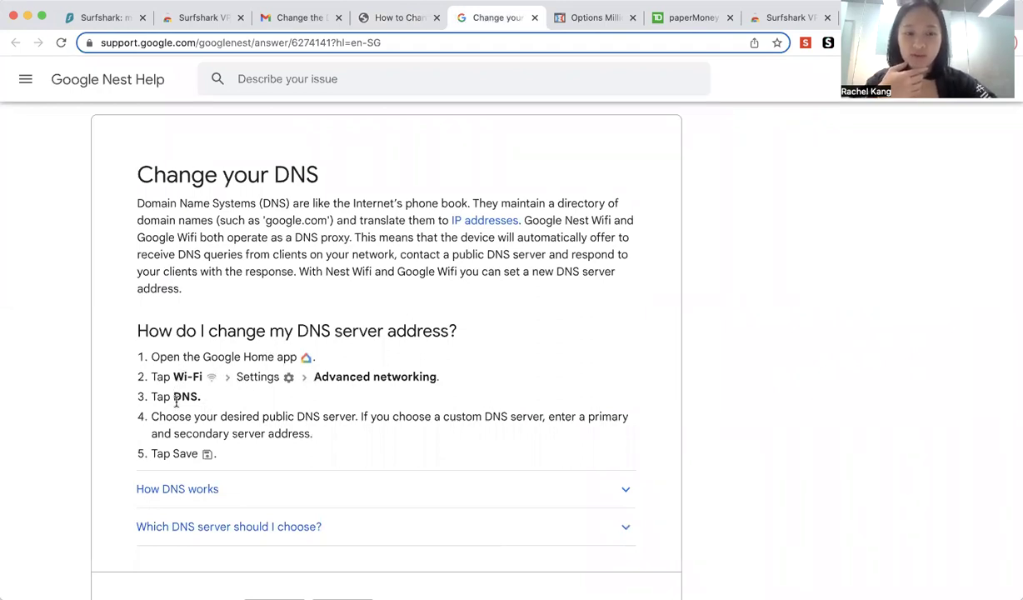
{"action": "scroll", "coordinate": [234, 412], "scroll_direction": "down", "scroll_amount": 5}
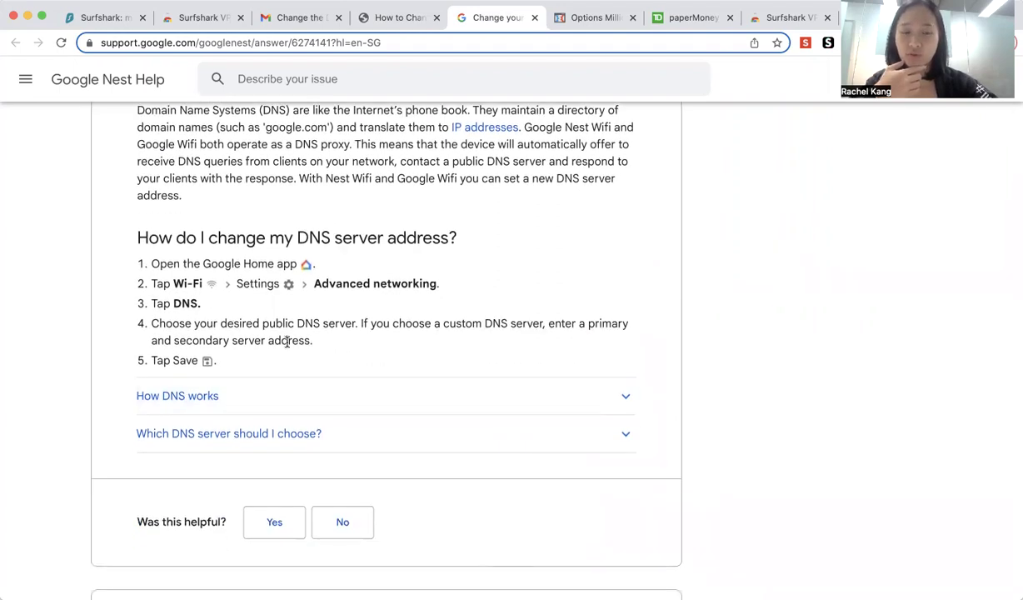